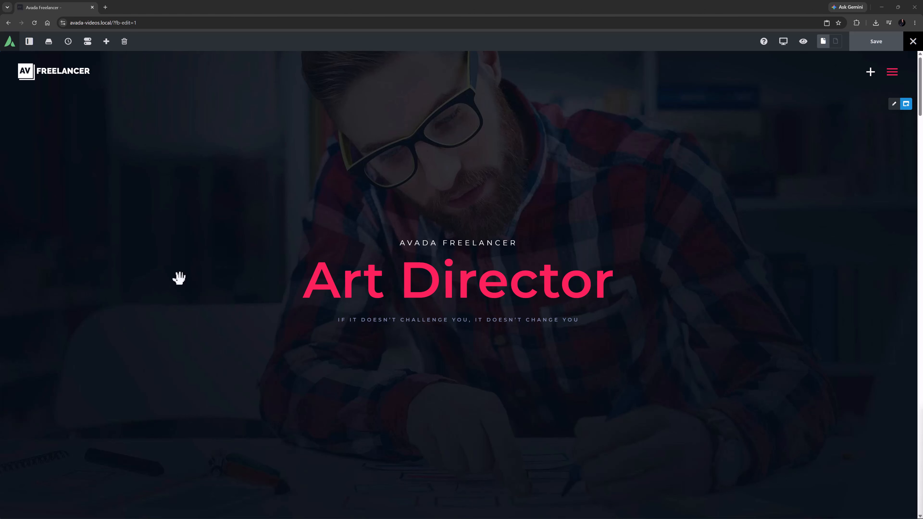
# Open the options of the tagline title below "Art Director" and append a hyphen to its text
pyautogui.moveTo(453, 291)
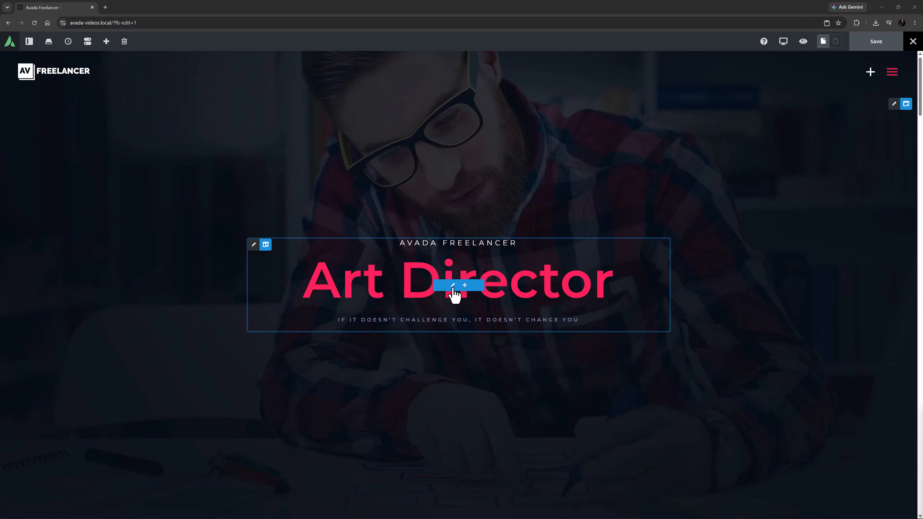
pyautogui.click(453, 323)
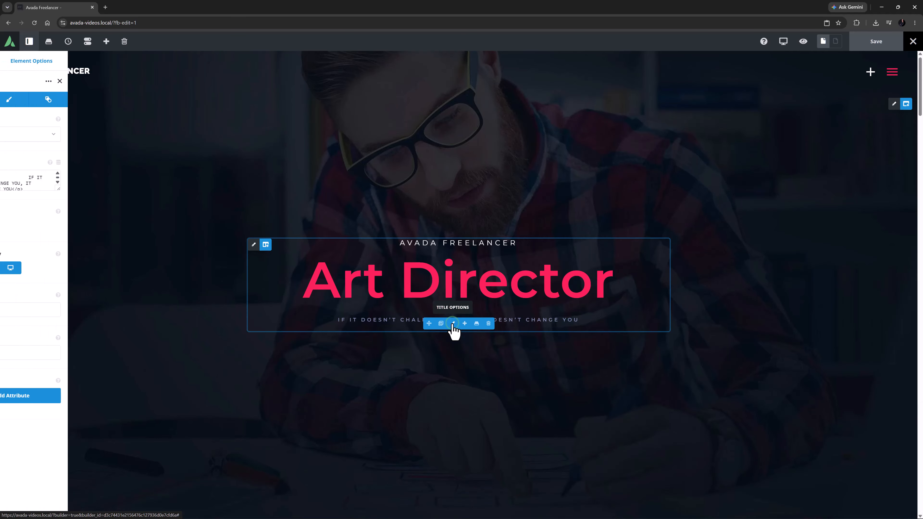
pyautogui.click(67, 135)
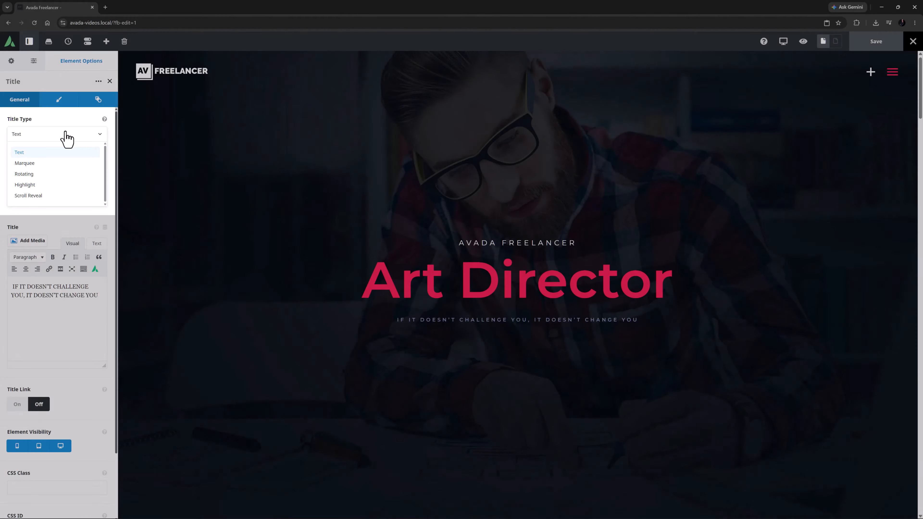
pyautogui.click(67, 136)
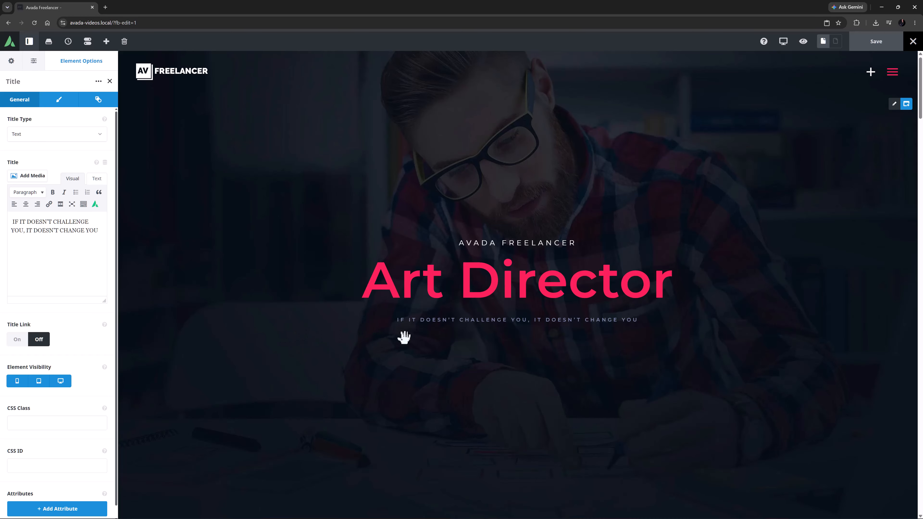
pyautogui.click(637, 317)
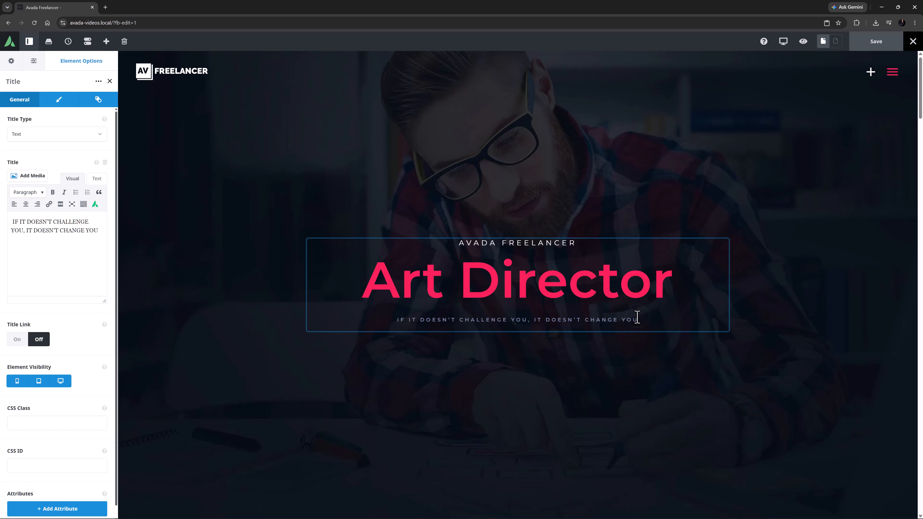
pyautogui.write('-')
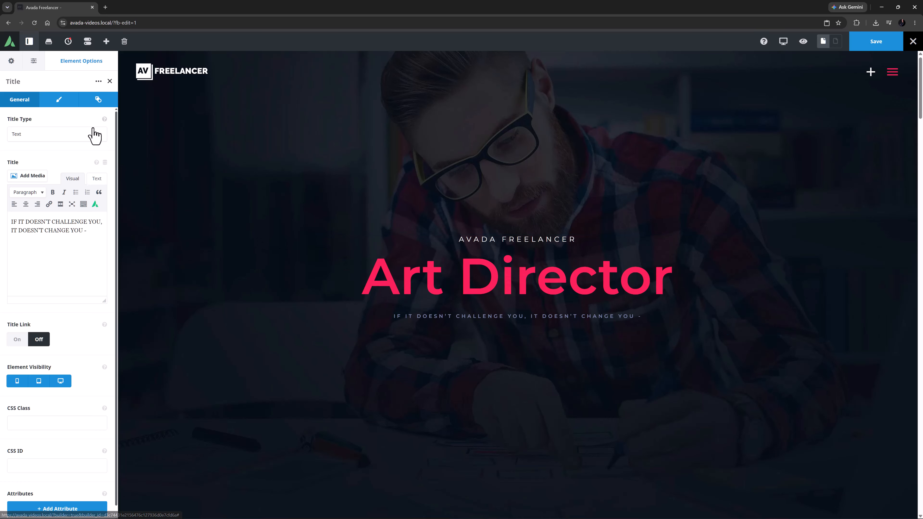
# Set the tagline title's font size to 32px in its design options
pyautogui.click(50, 101)
pyautogui.doubleClick(18, 283)
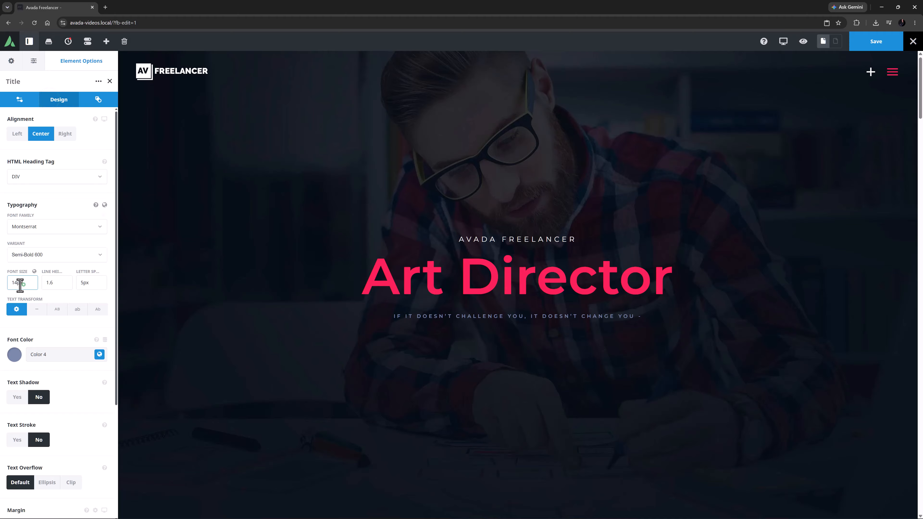
pyautogui.write('32px')
pyautogui.press('Tab')
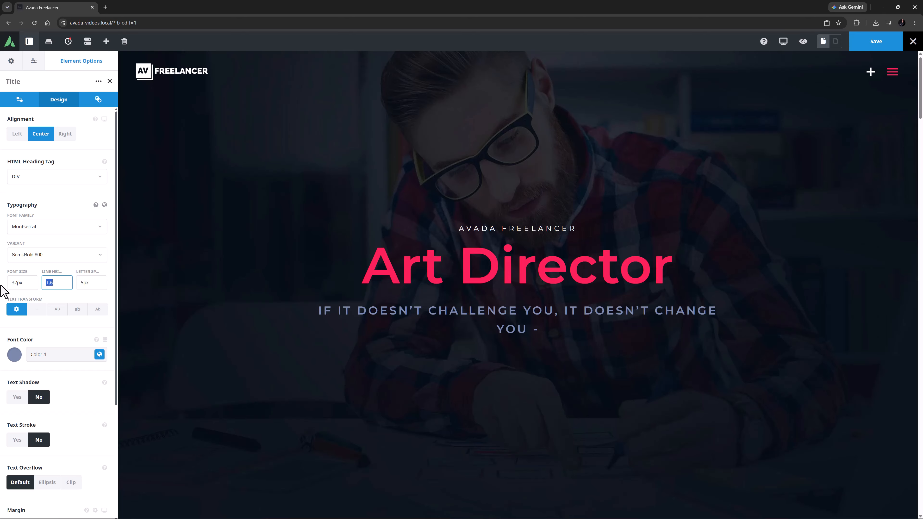
pyautogui.press('Tab')
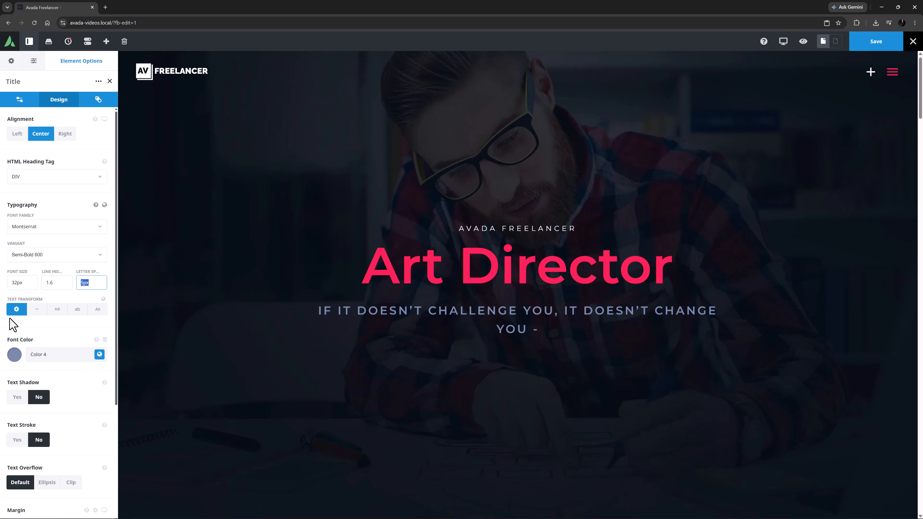
# Set the alpha of the tagline title's font color to -75
pyautogui.click(99, 358)
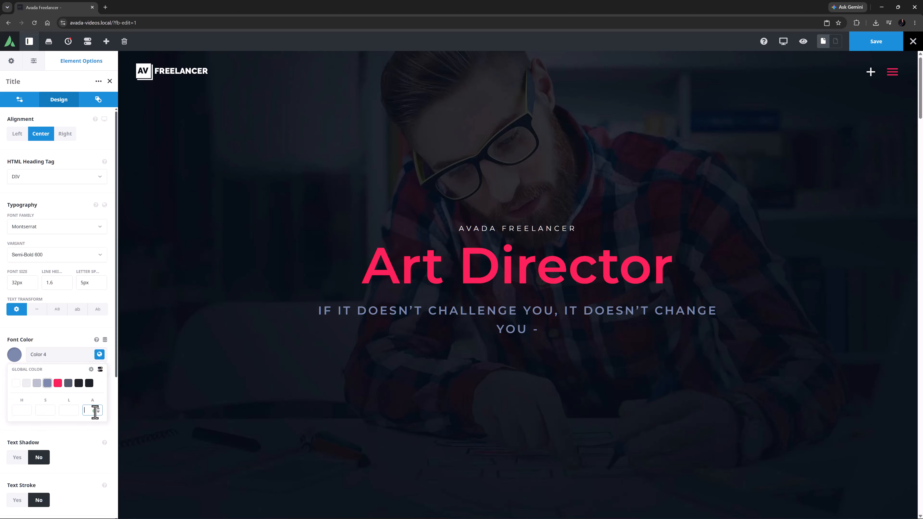
pyautogui.click(95, 411)
pyautogui.write('-75')
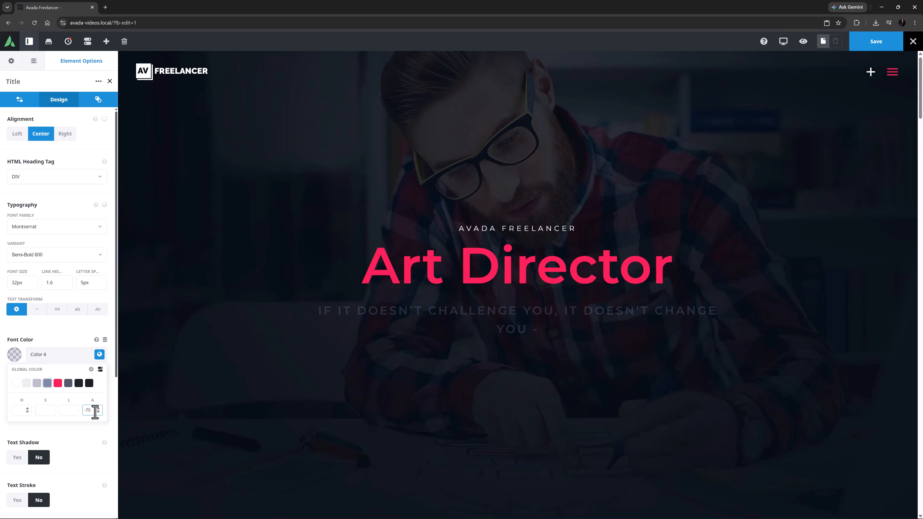
# Change the tagline title's type to Marquee
pyautogui.click(22, 101)
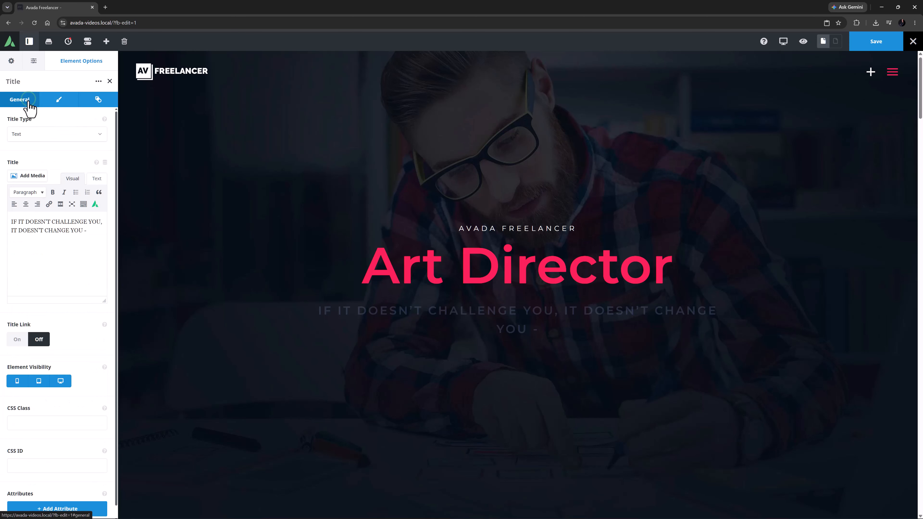
pyautogui.click(35, 142)
pyautogui.click(35, 171)
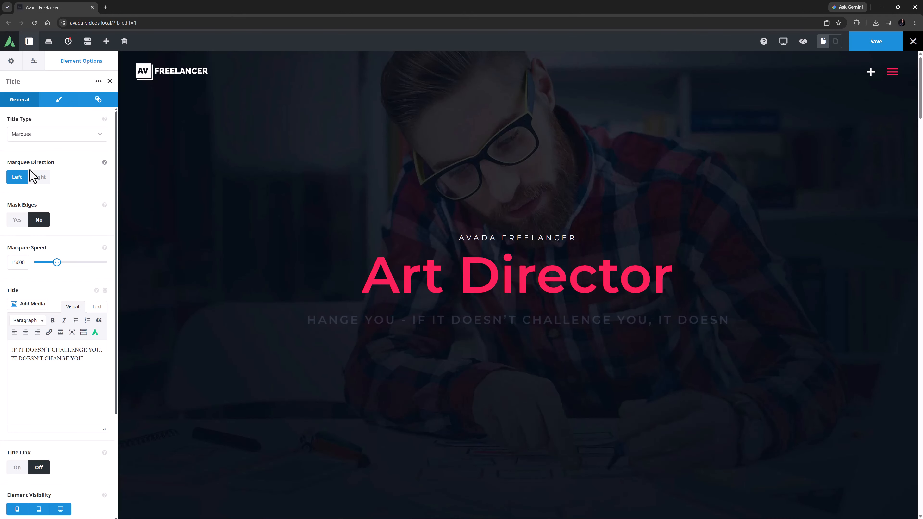
# Enable edge masking for the marquee tagline and set its marquee speed to 7000
pyautogui.click(16, 221)
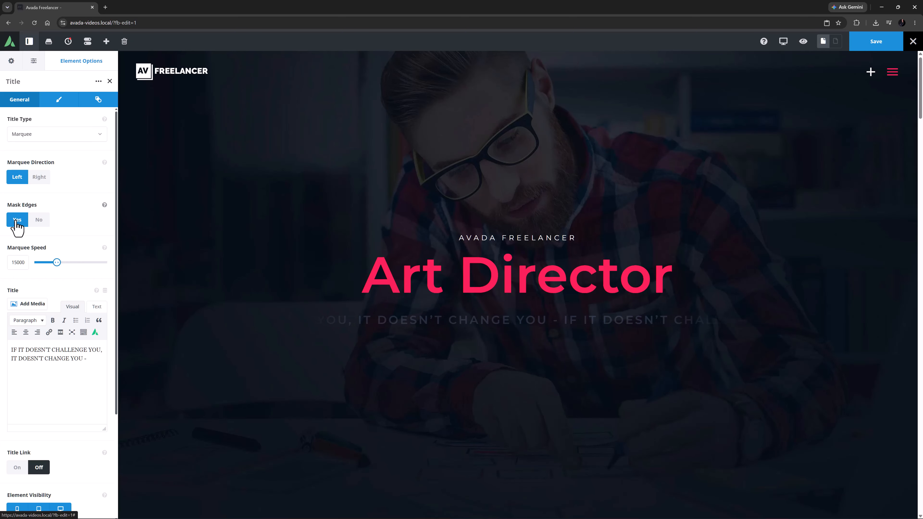
pyautogui.doubleClick(17, 262)
pyautogui.write('7000')
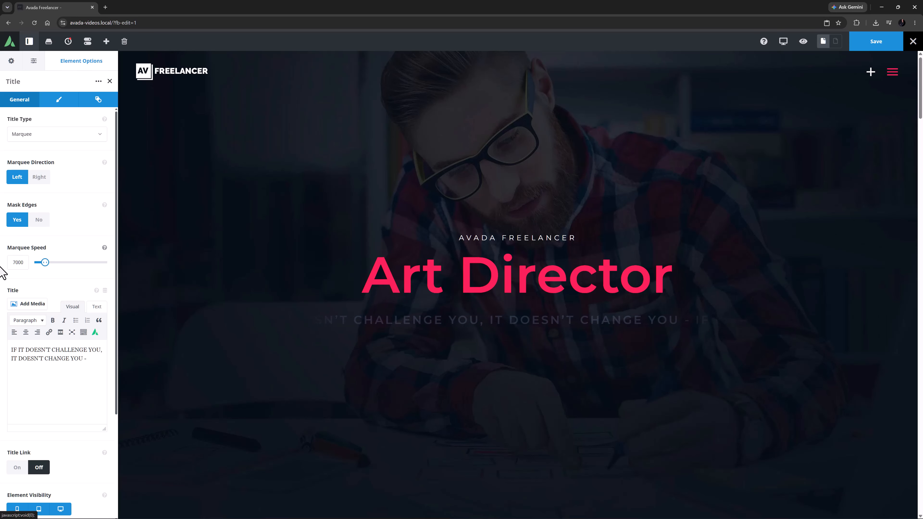
# Revert the tagline title's changes through the editing history, back to its original text and style
pyautogui.click(68, 41)
pyautogui.click(77, 152)
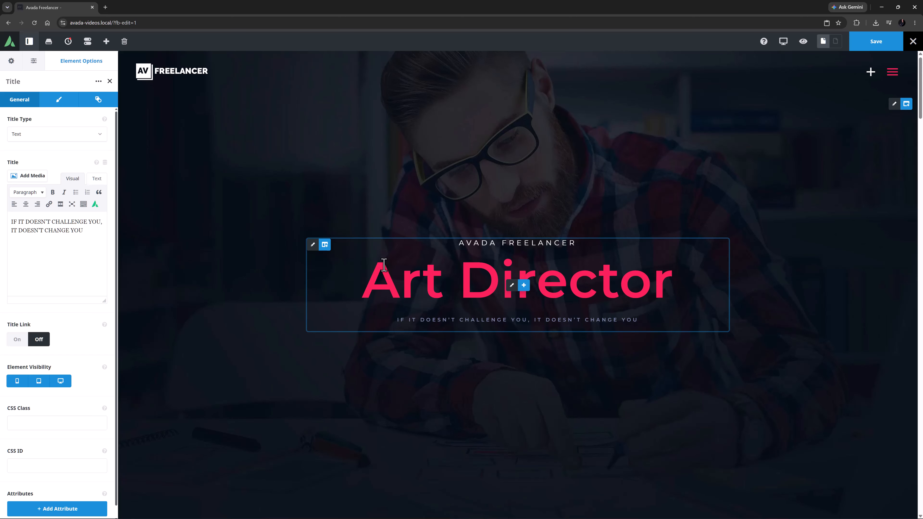
# Change the type of the "Your Content Goes Here" title in the About Me section to Rotating
pyautogui.scroll(-10, 383, 264)
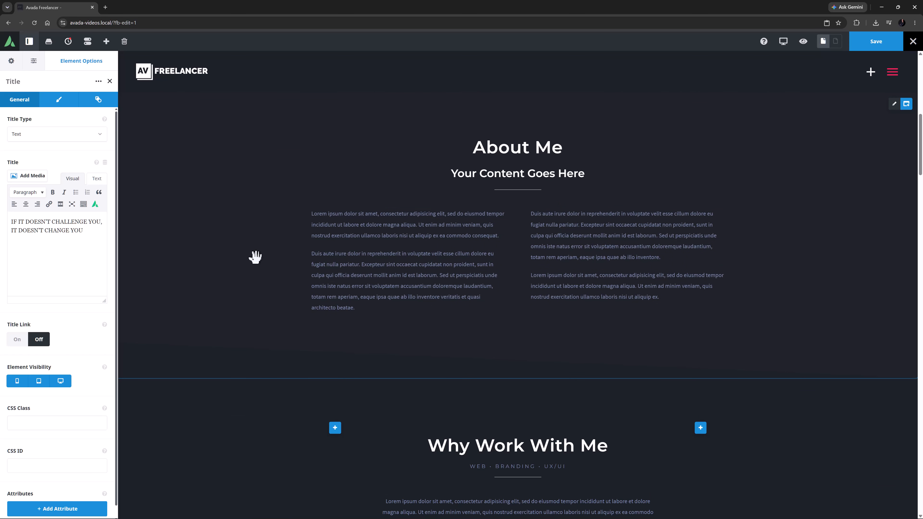
pyautogui.click(512, 176)
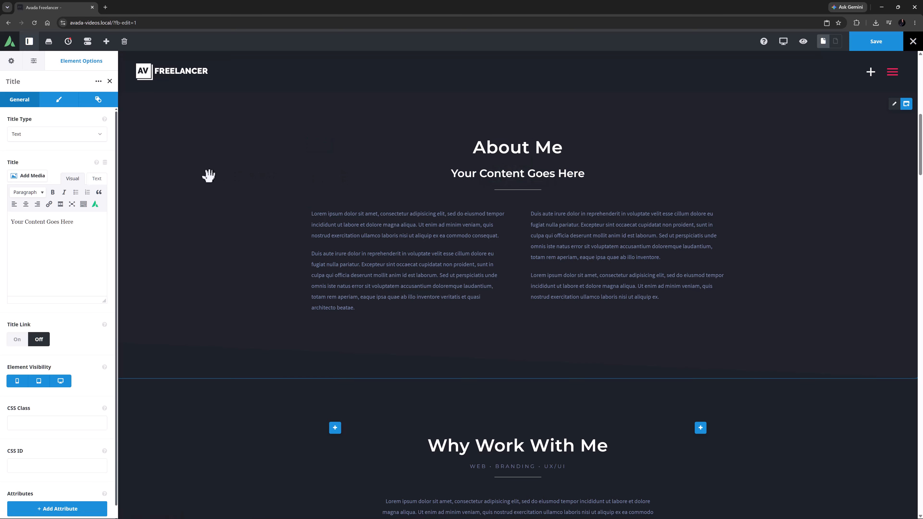
pyautogui.click(76, 138)
pyautogui.click(32, 172)
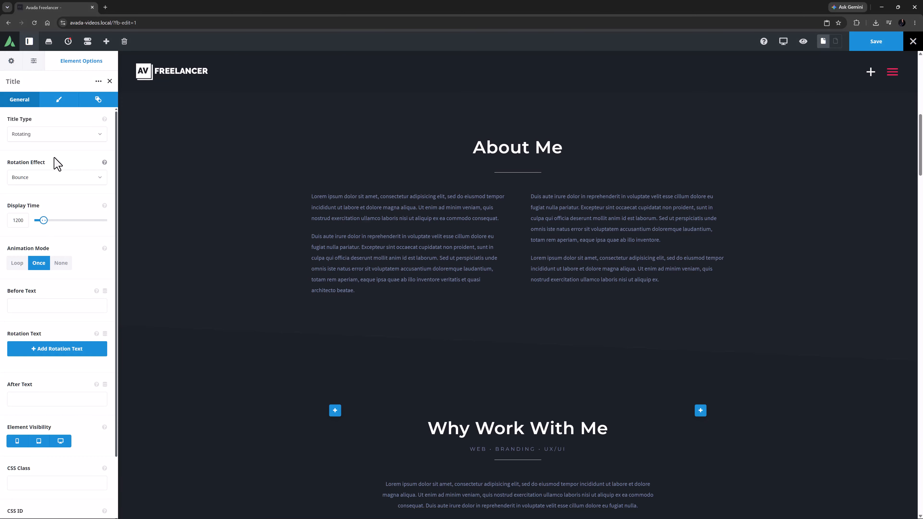
# Set the rotating title's rotation effect to Clip
pyautogui.click(57, 178)
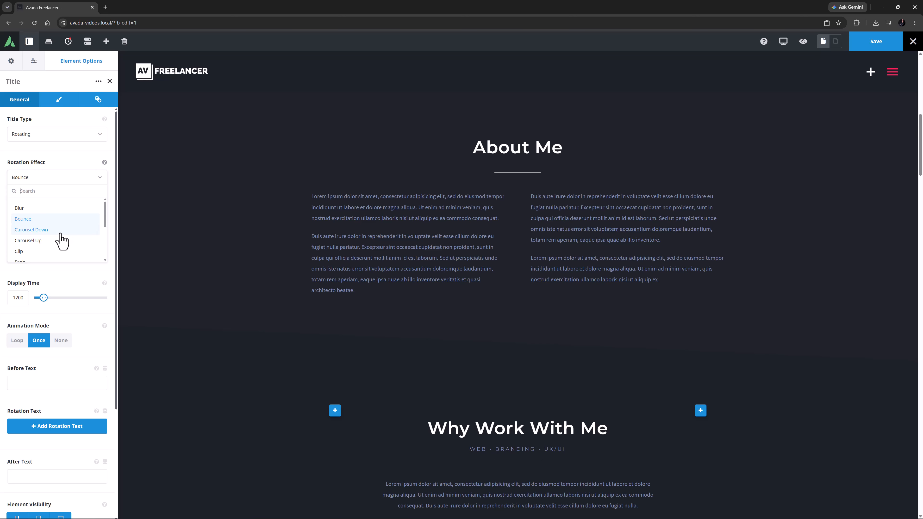
pyautogui.scroll(-2, 62, 240)
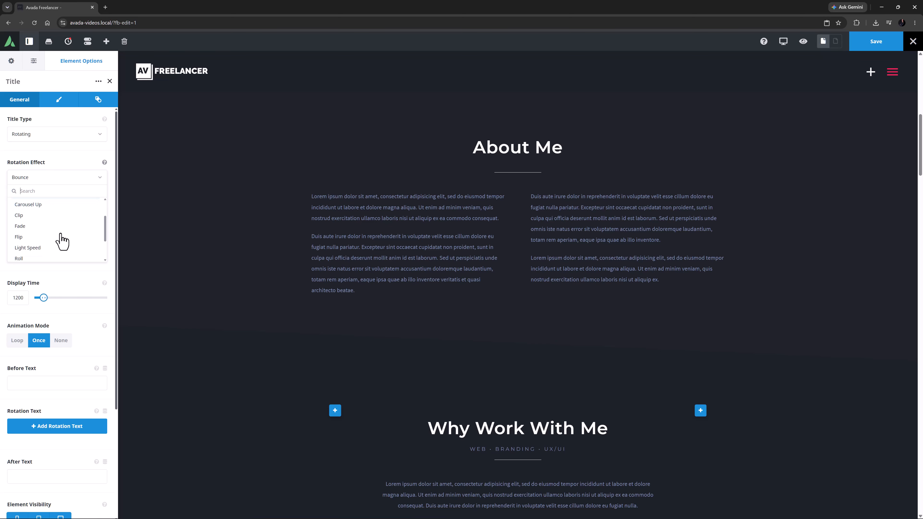
pyautogui.scroll(-2, 62, 240)
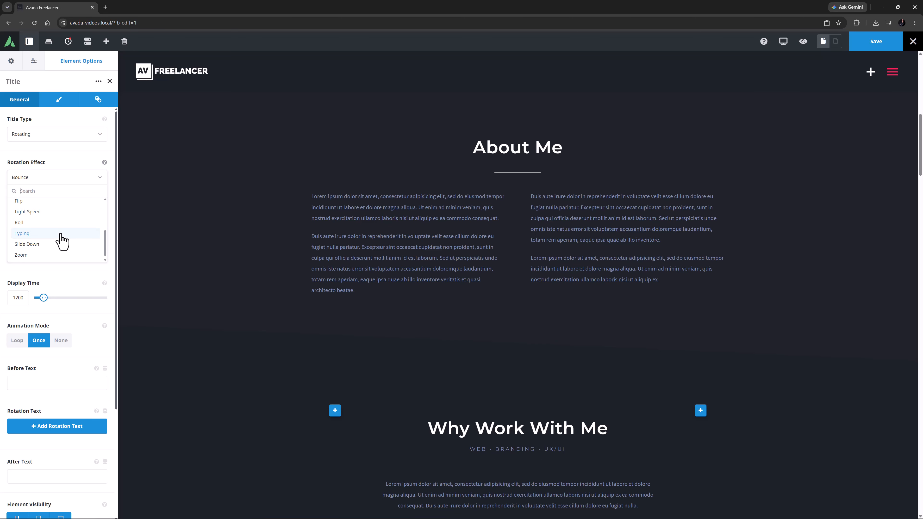
pyautogui.scroll(4, 62, 240)
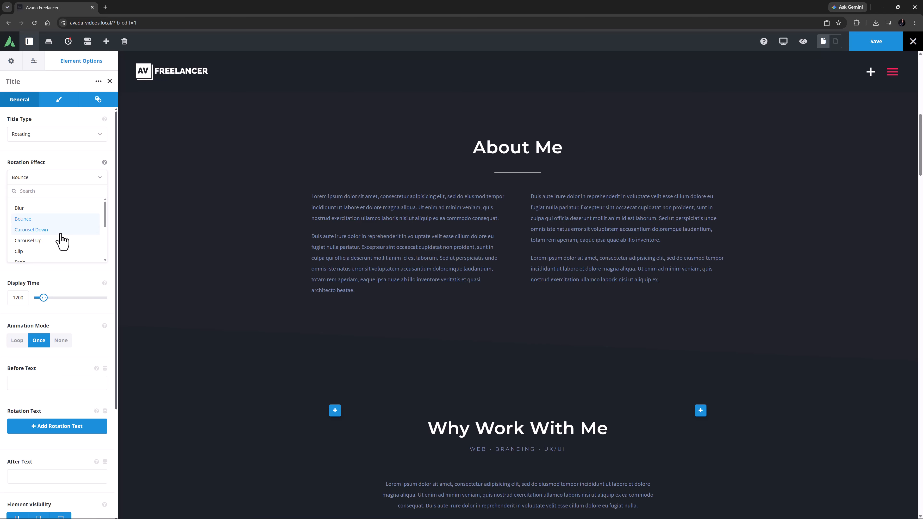
pyautogui.click(53, 252)
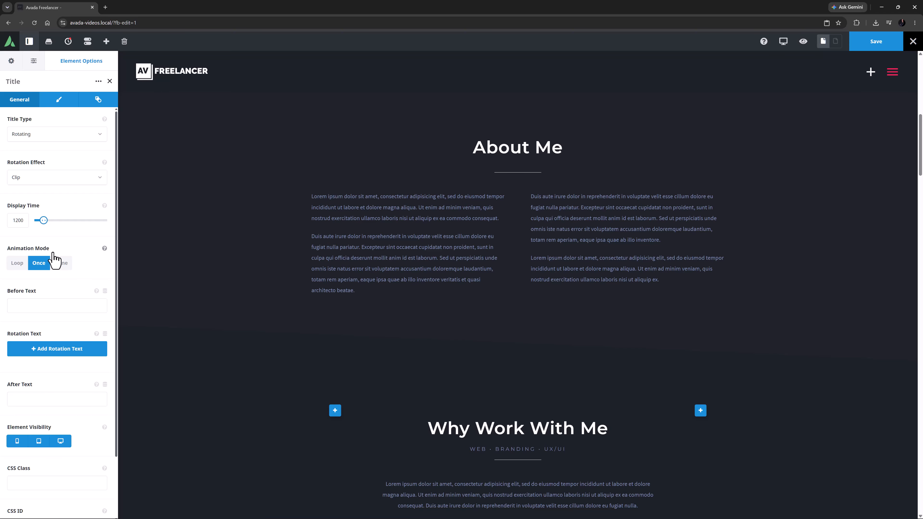
# Set the rotating title's animation mode to Loop and enter "I am a" as its before text
pyautogui.click(104, 249)
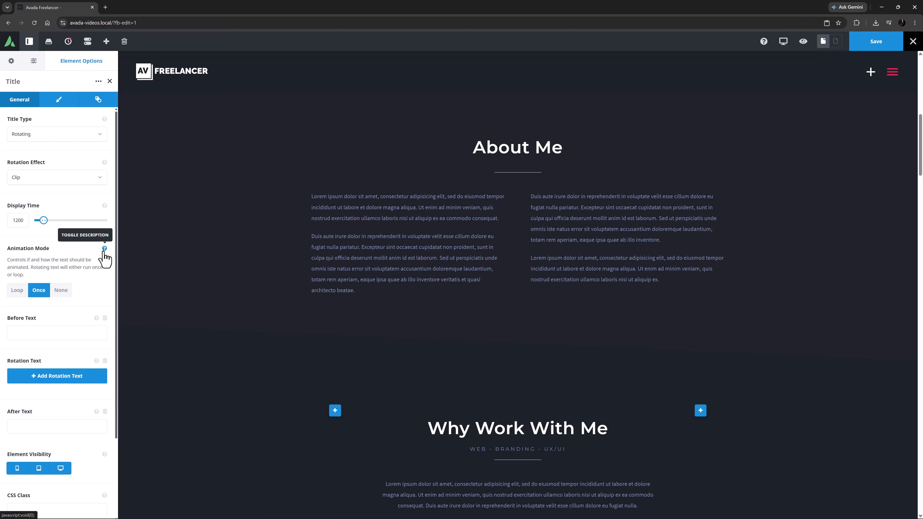
pyautogui.click(104, 249)
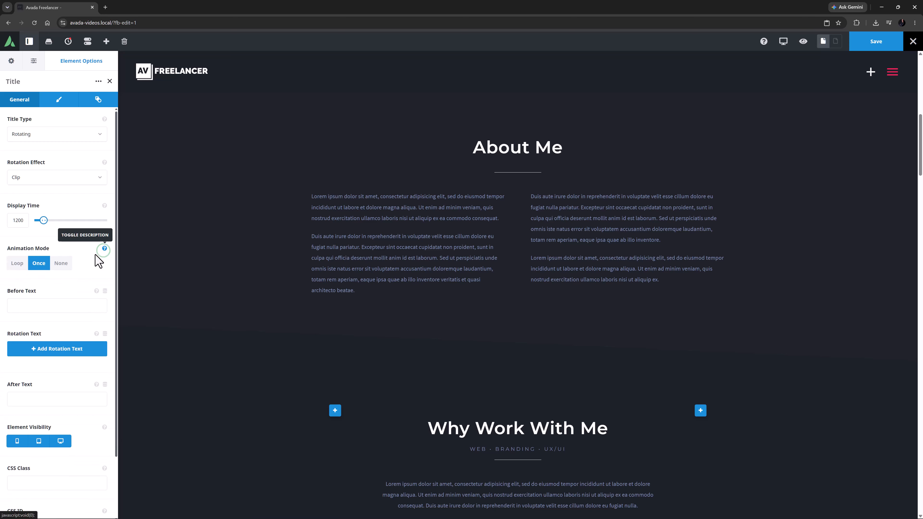
pyautogui.click(17, 263)
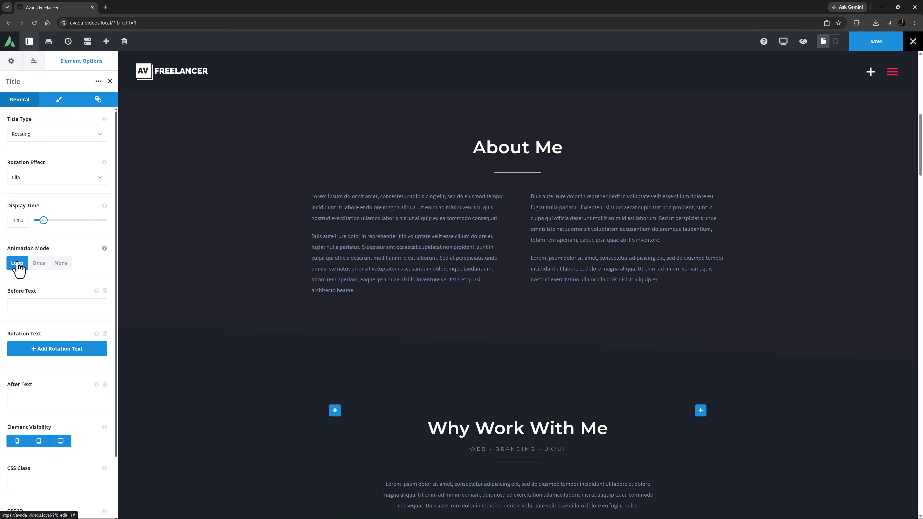
pyautogui.click(15, 304)
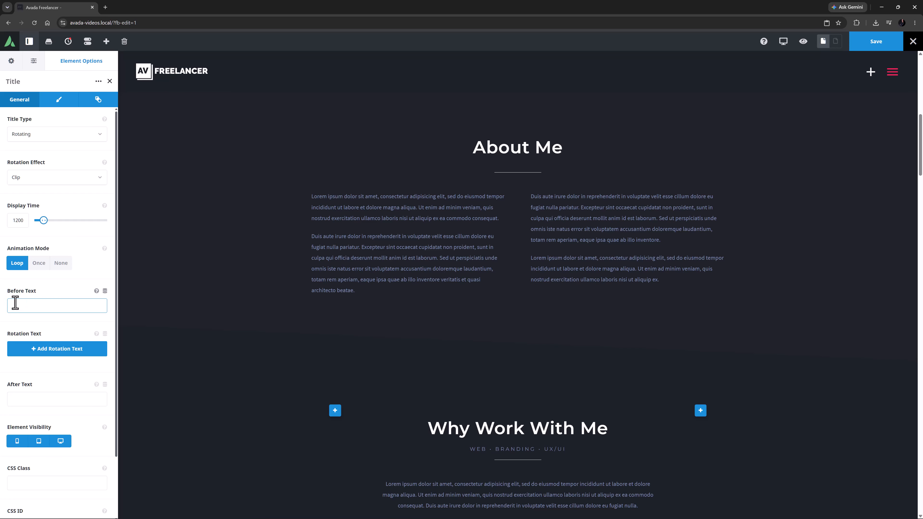
pyautogui.write('I am a')
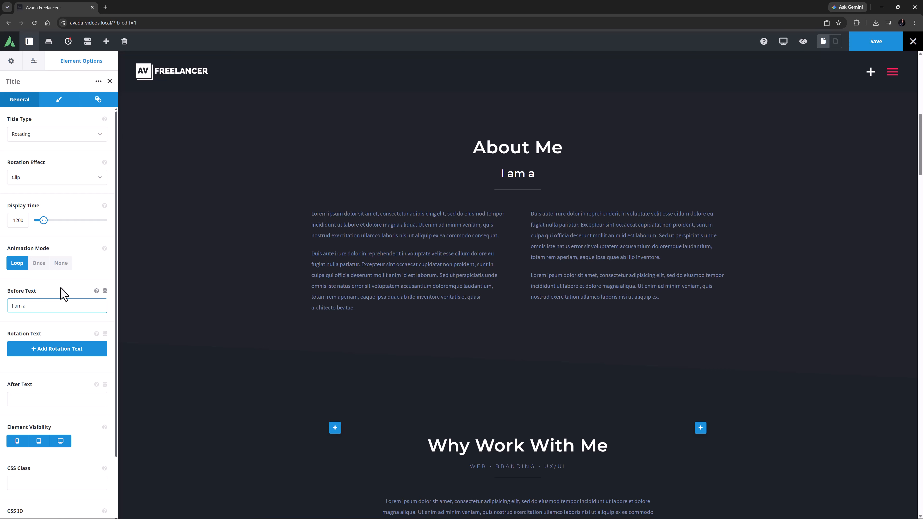
# Add the rotation texts "UI & UX", "Web Design", "Writing" and "Photography", and set the after text to "expert"
pyautogui.click(18, 350)
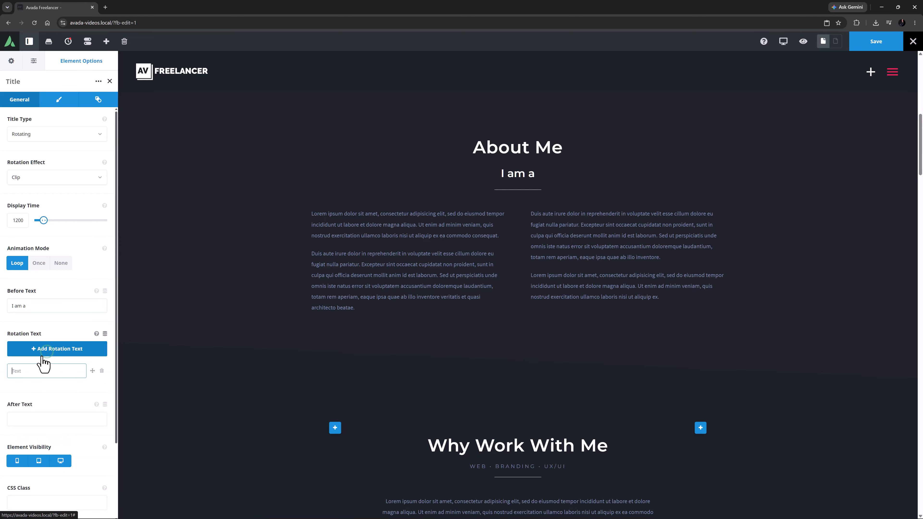
pyautogui.write('UI & UX')
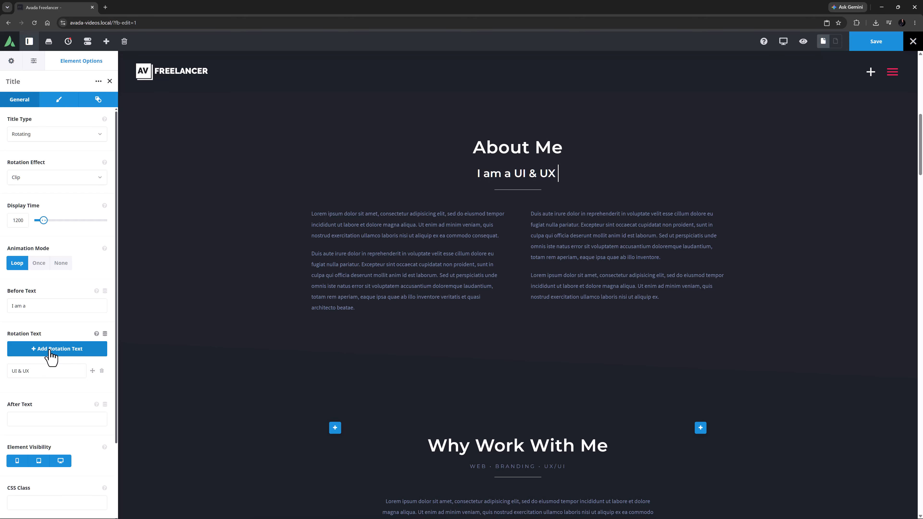
pyautogui.click(50, 348)
pyautogui.write('Web Design')
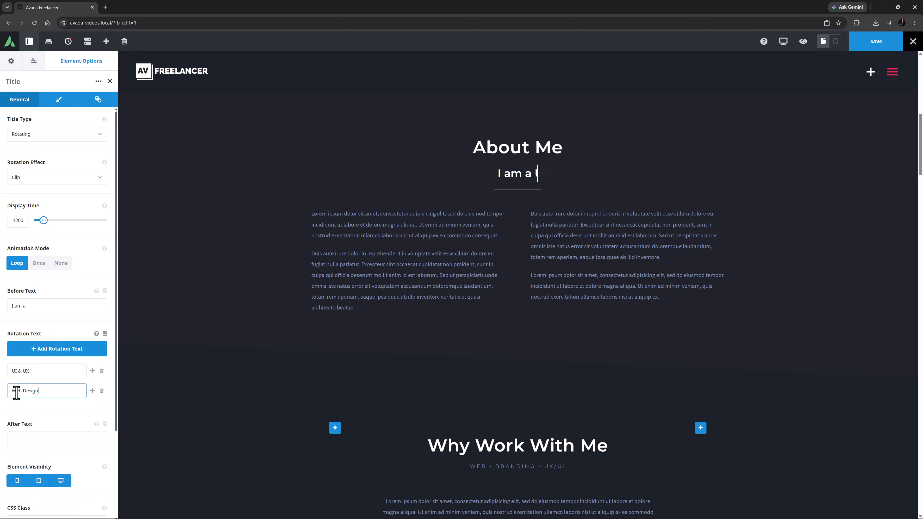
pyautogui.click(45, 348)
pyautogui.write('Writing')
pyautogui.click(48, 354)
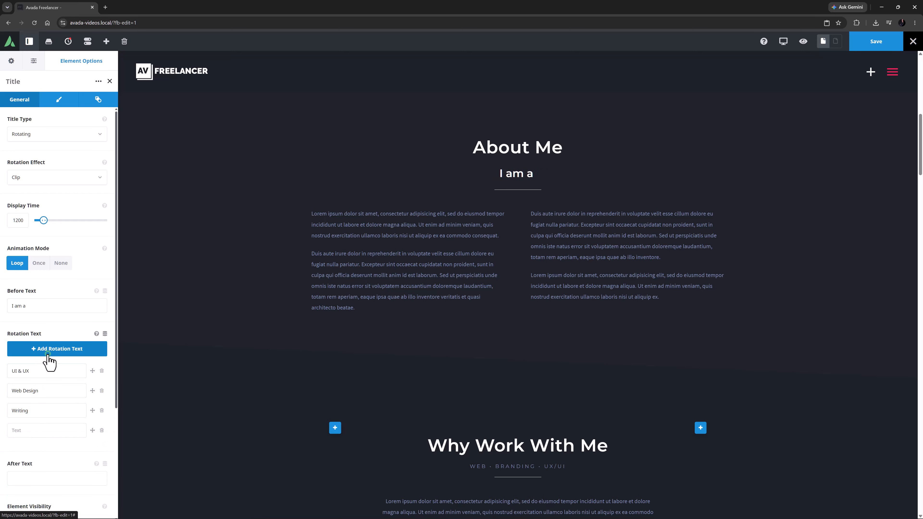
pyautogui.write('Photography')
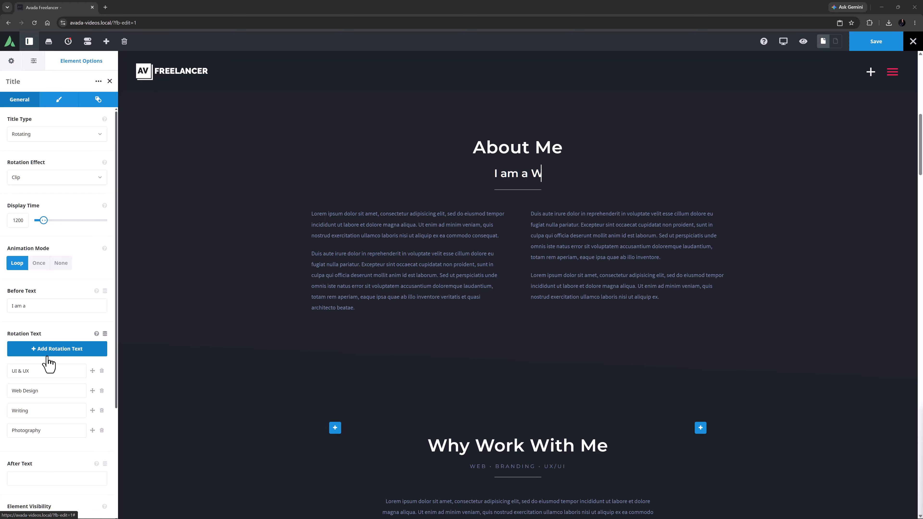
pyautogui.click(22, 478)
pyautogui.write('expert')
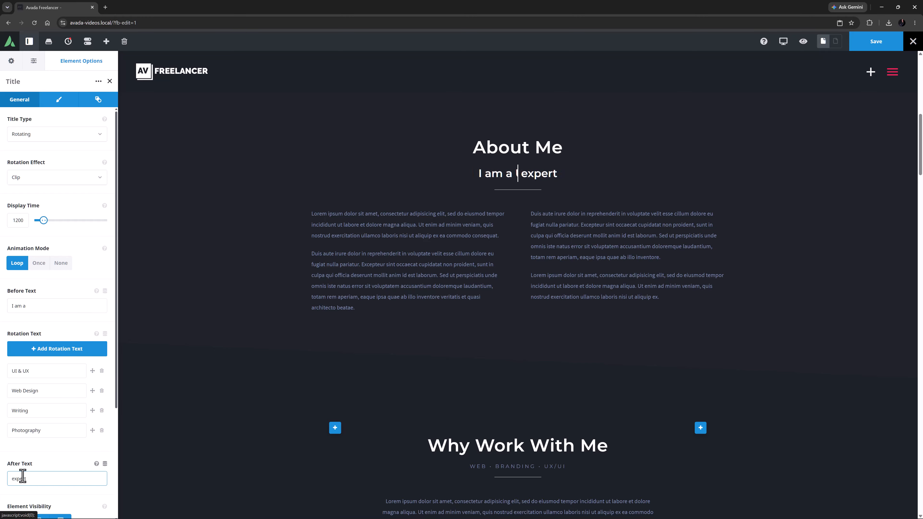
# Set the rotating title's animated text font color to the global Color 5
pyautogui.click(58, 102)
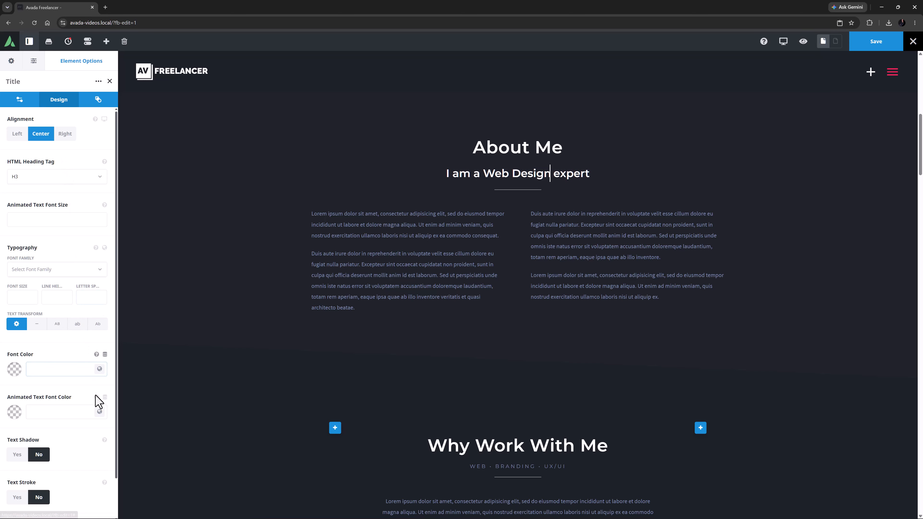
pyautogui.click(99, 412)
pyautogui.click(58, 441)
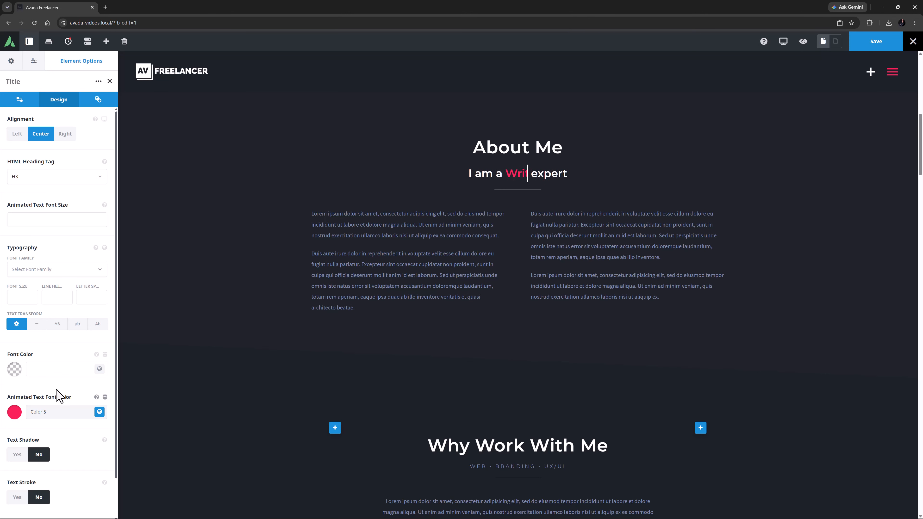
pyautogui.scroll(-1, 59, 396)
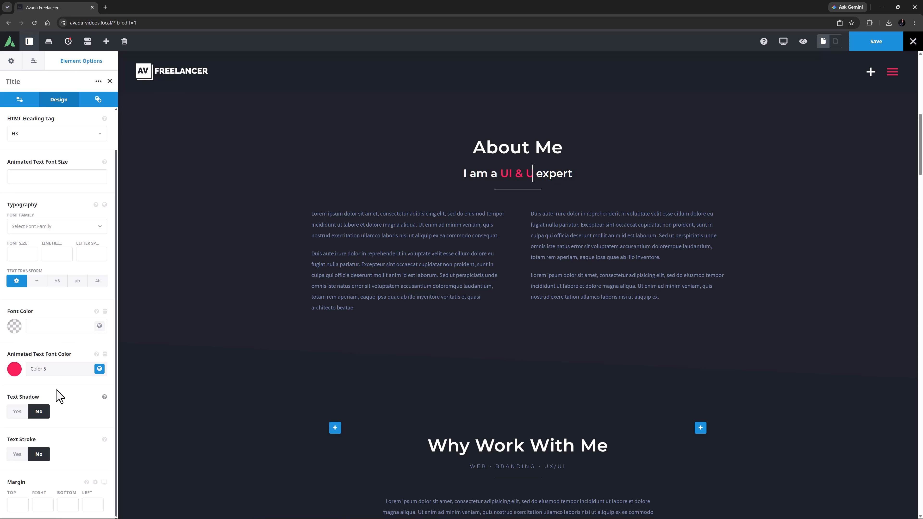
pyautogui.scroll(1, 58, 396)
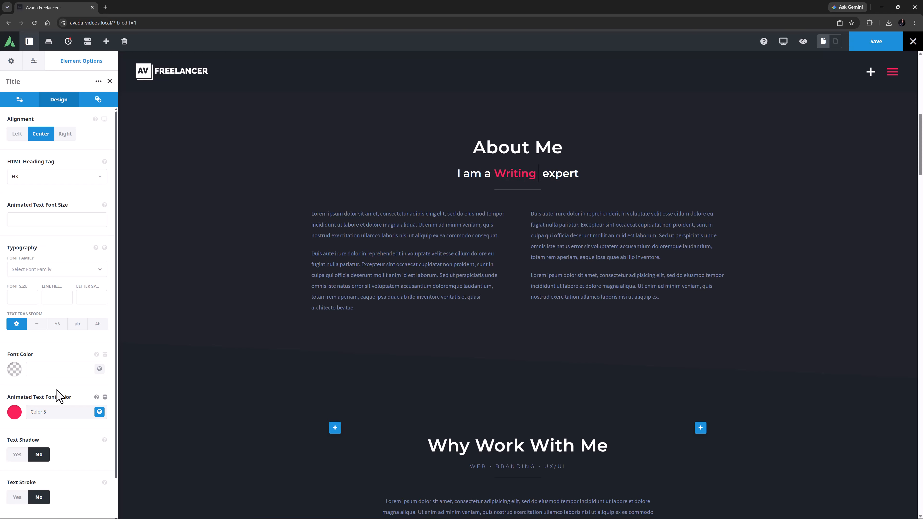
# Try the Left and Right alignments on the rotating title, then restore Center alignment
pyautogui.click(16, 140)
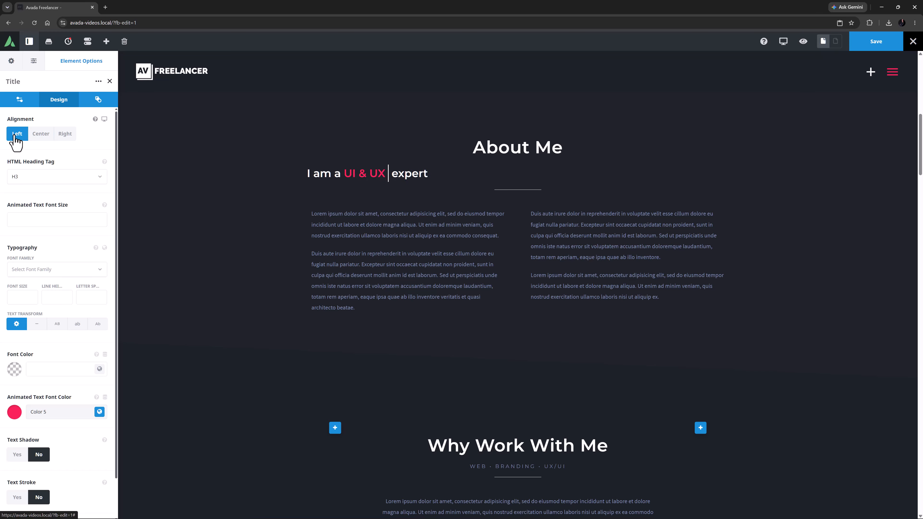
pyautogui.click(65, 135)
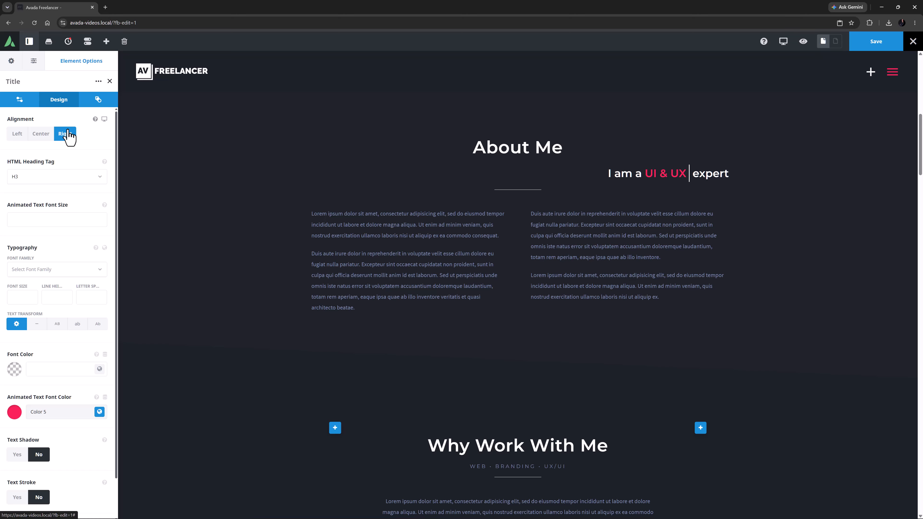
pyautogui.click(38, 136)
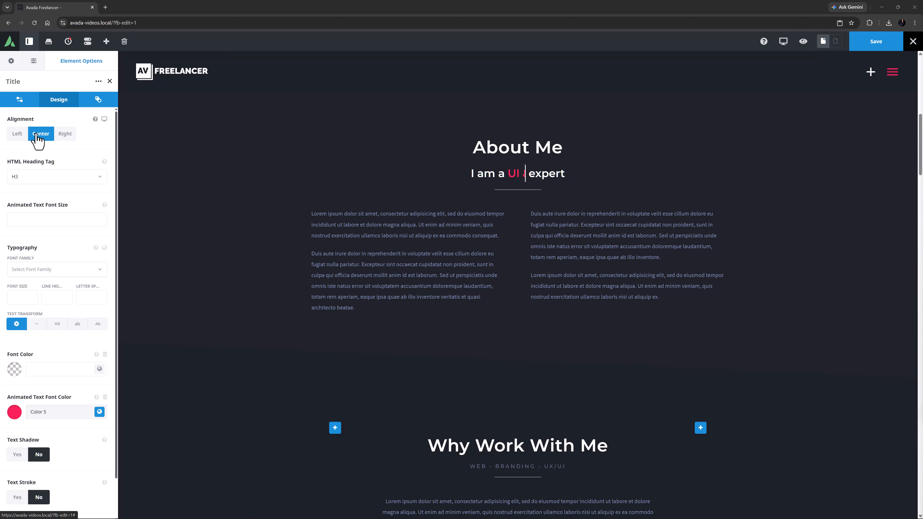
# Change the title's type to Highlight and enter "Web Design" as its highlighted text
pyautogui.click(26, 106)
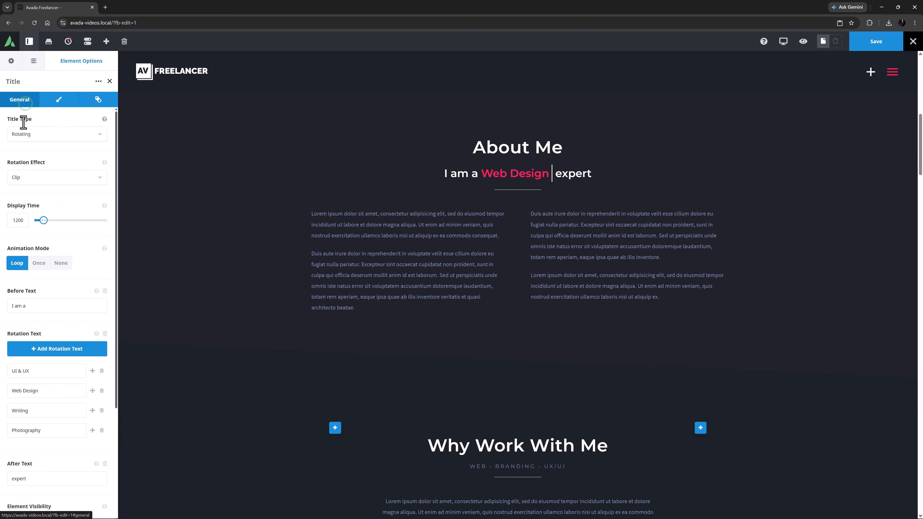
pyautogui.click(25, 134)
pyautogui.click(31, 187)
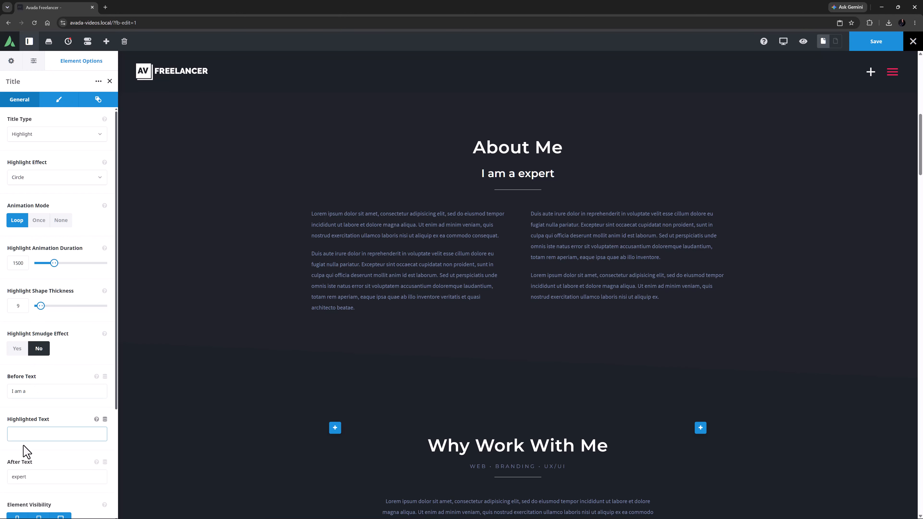
pyautogui.click(21, 435)
pyautogui.write('Web Design')
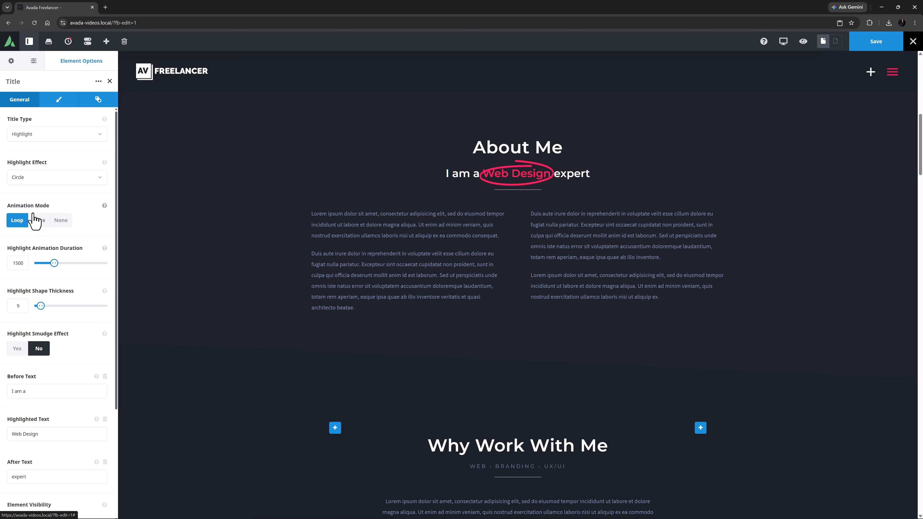
# Try the Curly, Marker, Underline, Double and Double Underline highlight effects on the title in turn
pyautogui.click(32, 178)
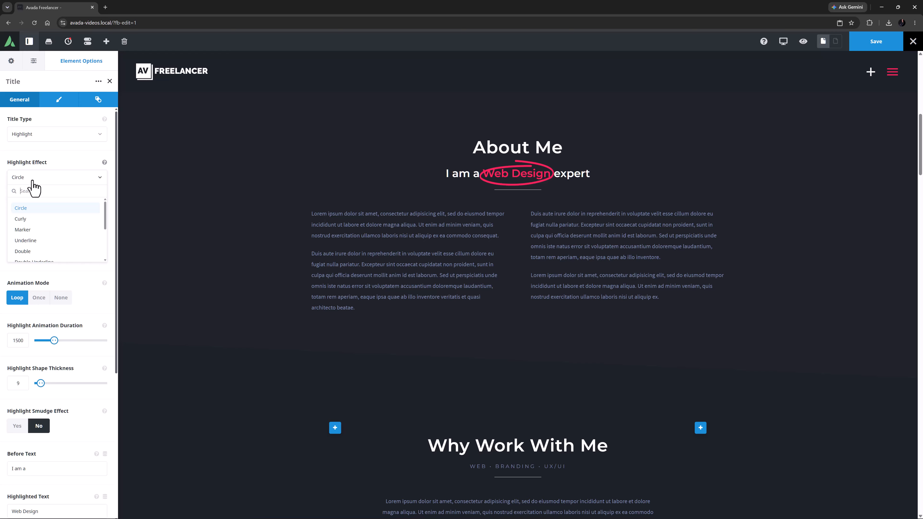
pyautogui.click(26, 219)
pyautogui.click(27, 177)
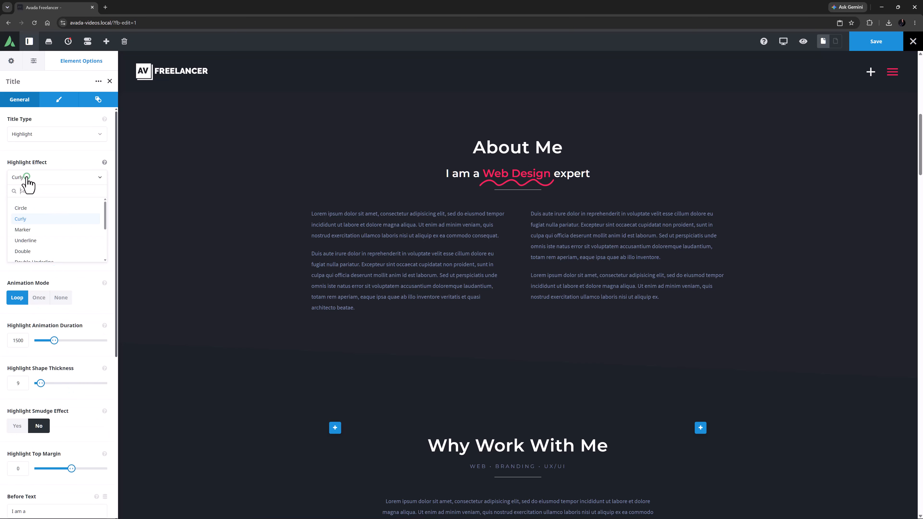
pyautogui.click(25, 229)
pyautogui.click(26, 175)
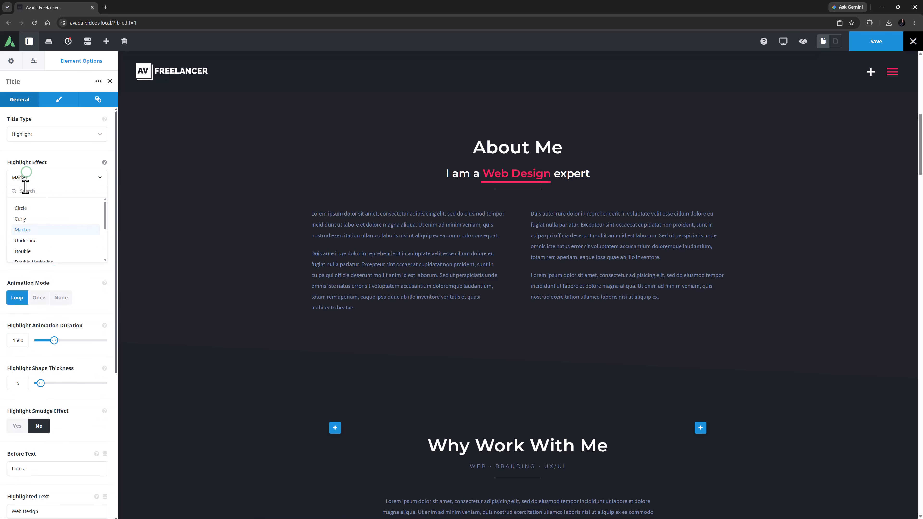
pyautogui.click(26, 241)
pyautogui.click(23, 178)
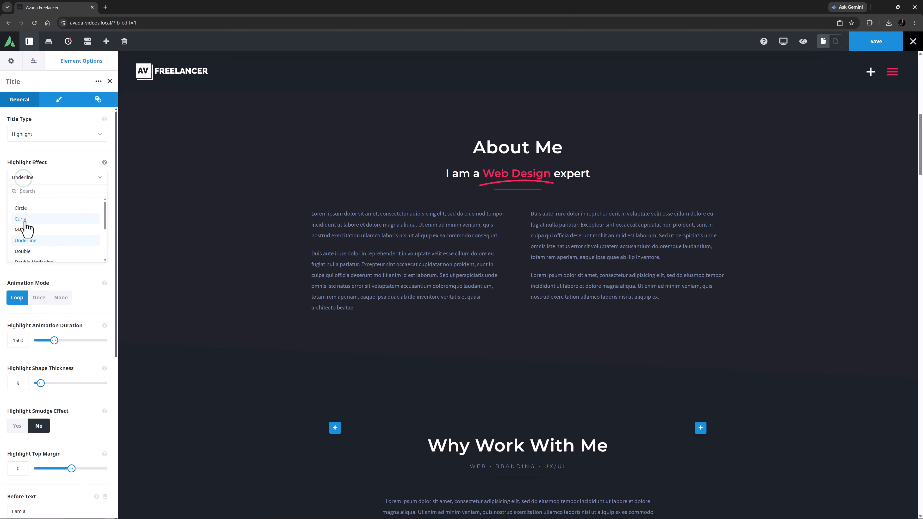
pyautogui.click(23, 251)
pyautogui.click(30, 178)
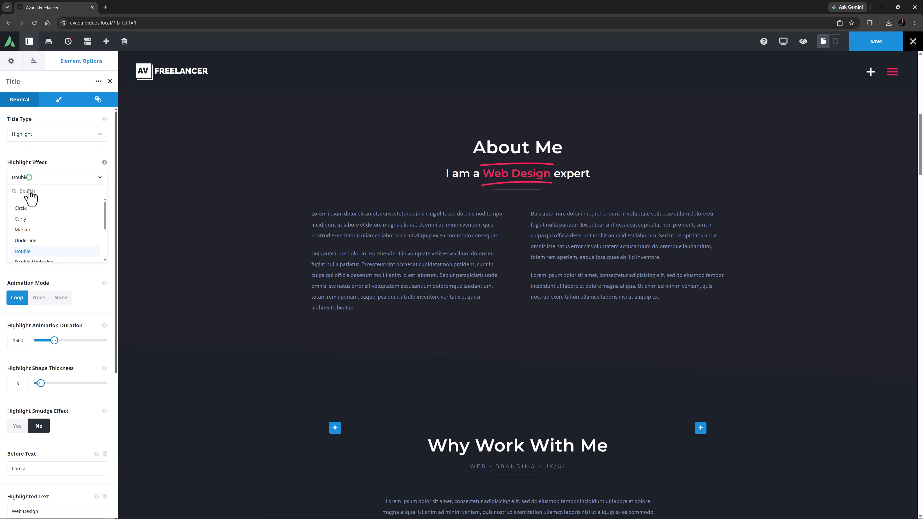
pyautogui.click(32, 262)
# Try the Underline Zigzag, Diagonal Bottom Left, Diagonal Top Left, Strikethrough and X highlight effects on the title in turn
pyautogui.click(32, 178)
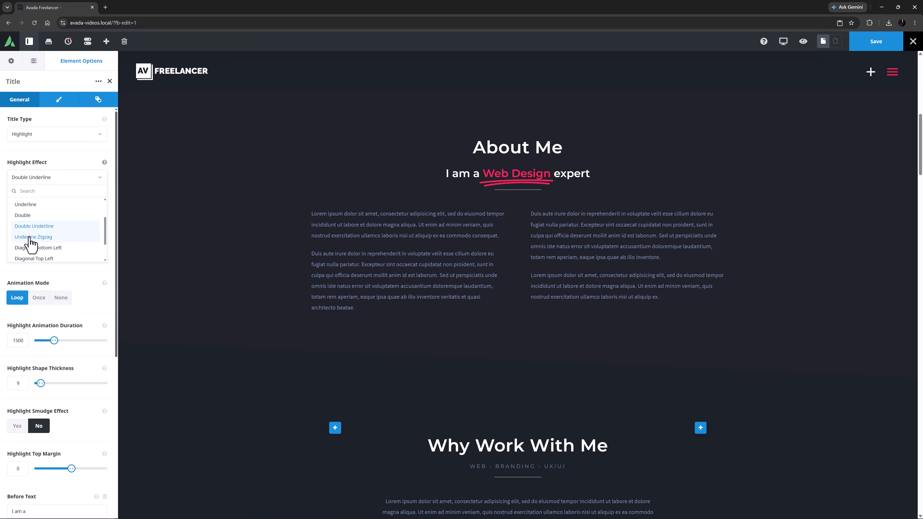
pyautogui.click(30, 238)
pyautogui.click(29, 178)
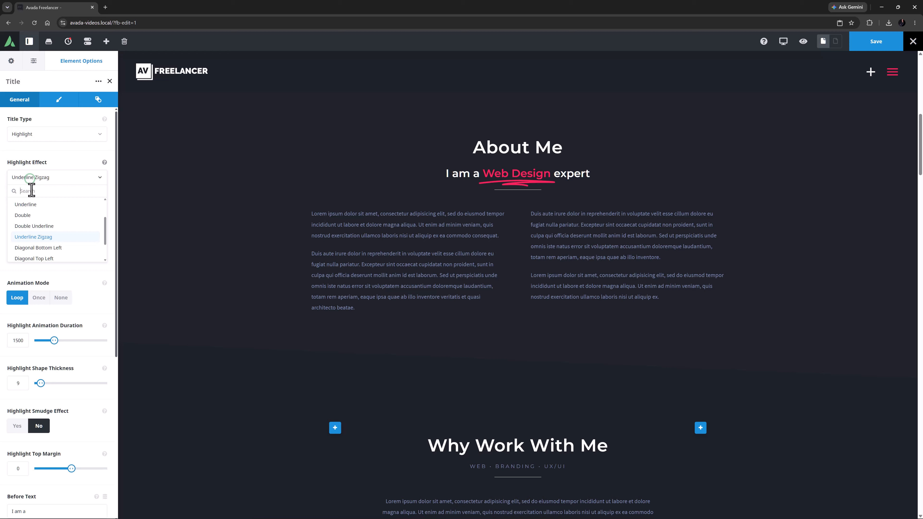
pyautogui.click(29, 247)
pyautogui.click(33, 178)
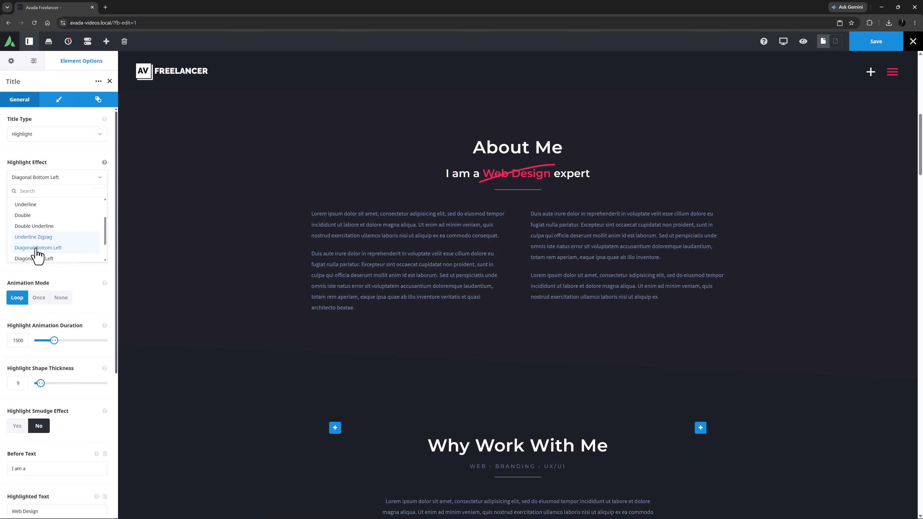
pyautogui.click(34, 258)
pyautogui.click(34, 179)
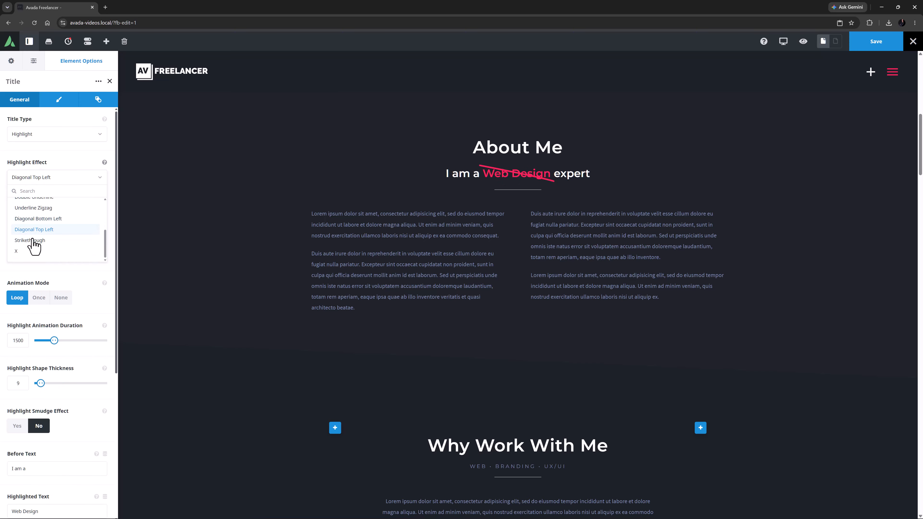
pyautogui.click(32, 239)
pyautogui.click(33, 178)
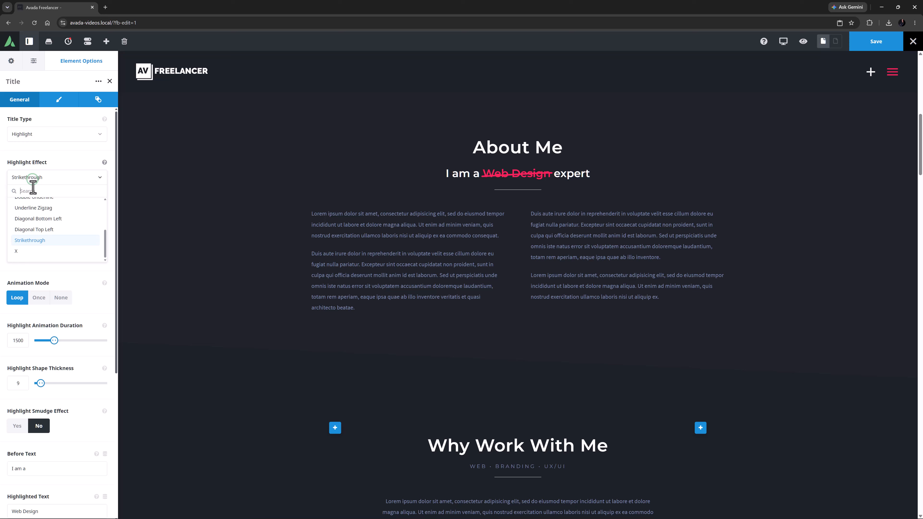
pyautogui.click(35, 251)
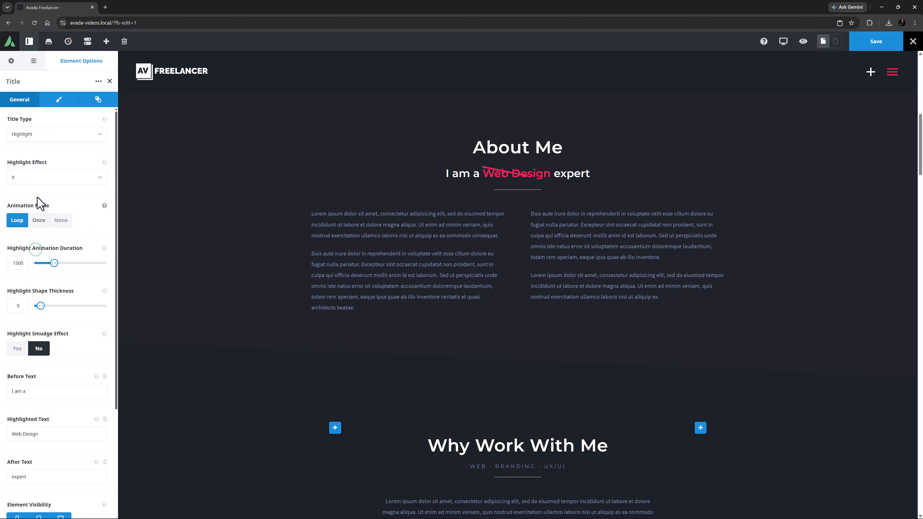
# Set the title's highlight effect to Underline Zigzag and its animation mode to Once
pyautogui.click(37, 178)
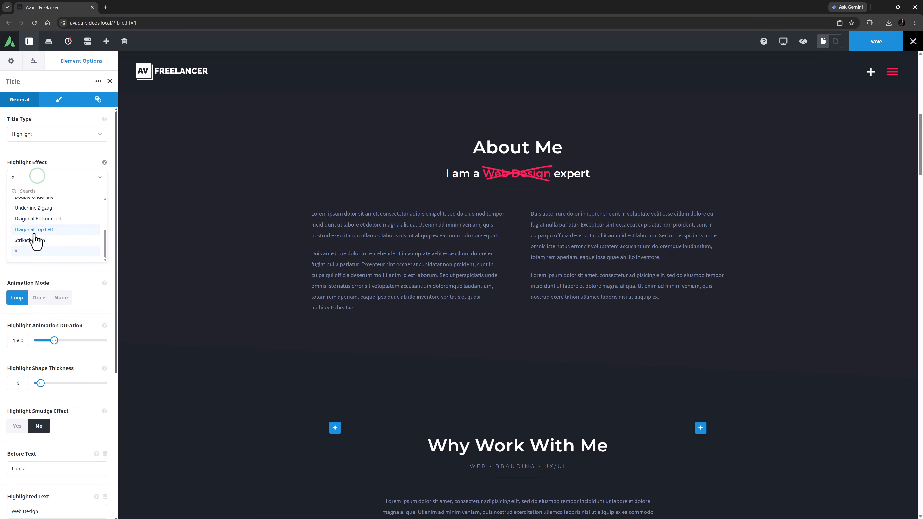
pyautogui.click(35, 212)
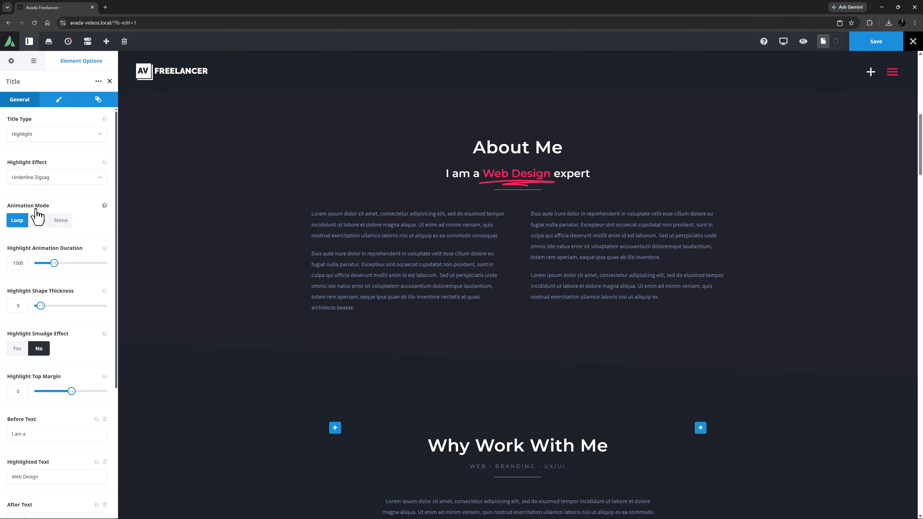
pyautogui.click(38, 221)
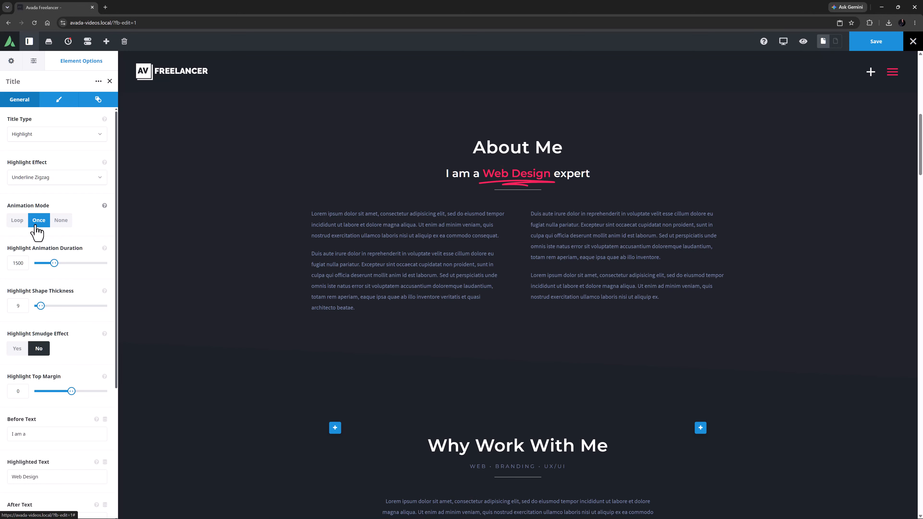
# Set the highlight shape thickness to 6 and the highlight top margin to 15, keeping the smudge effect off
pyautogui.doubleClick(12, 306)
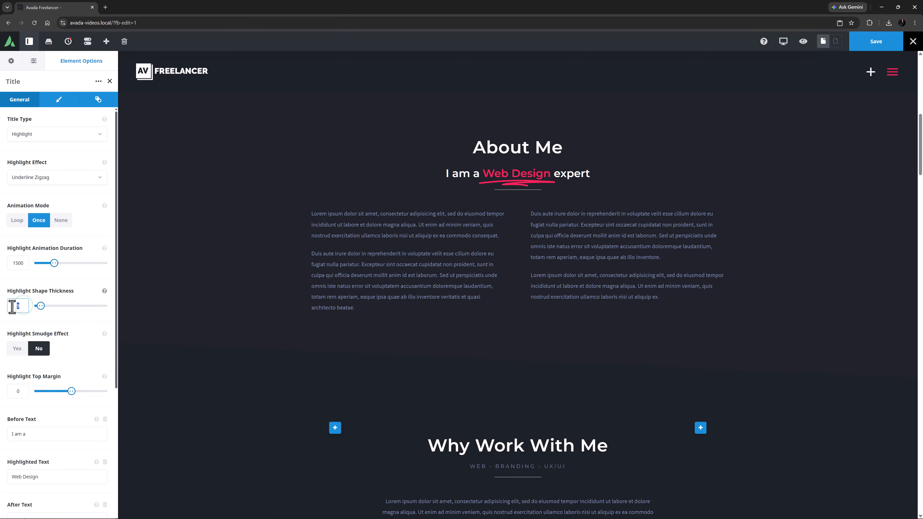
pyautogui.write('6')
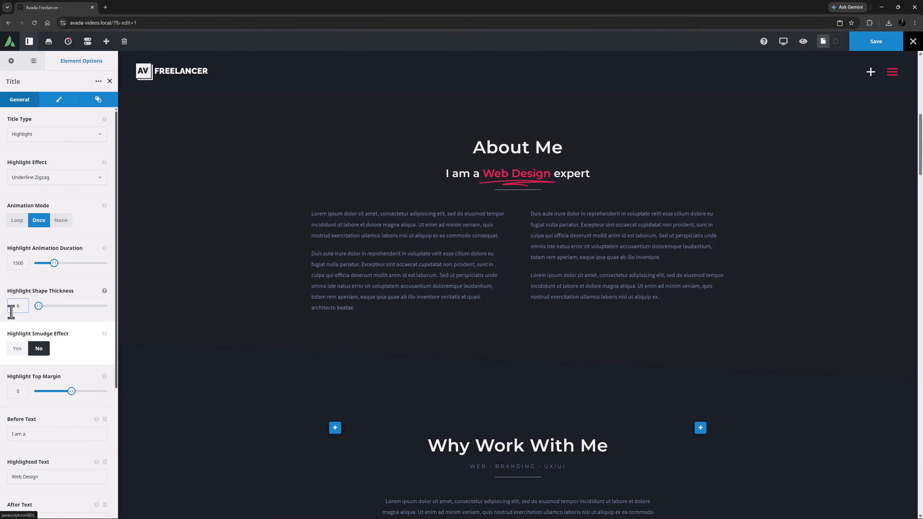
pyautogui.click(9, 345)
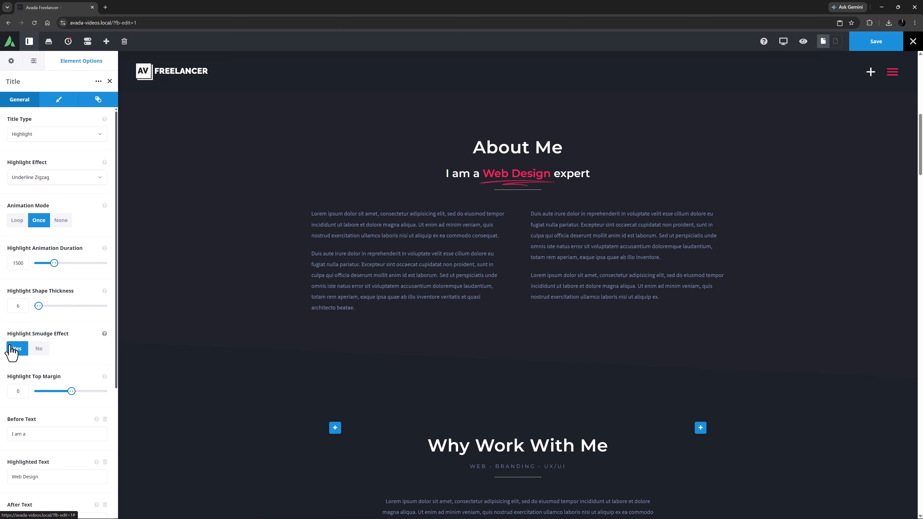
pyautogui.click(36, 348)
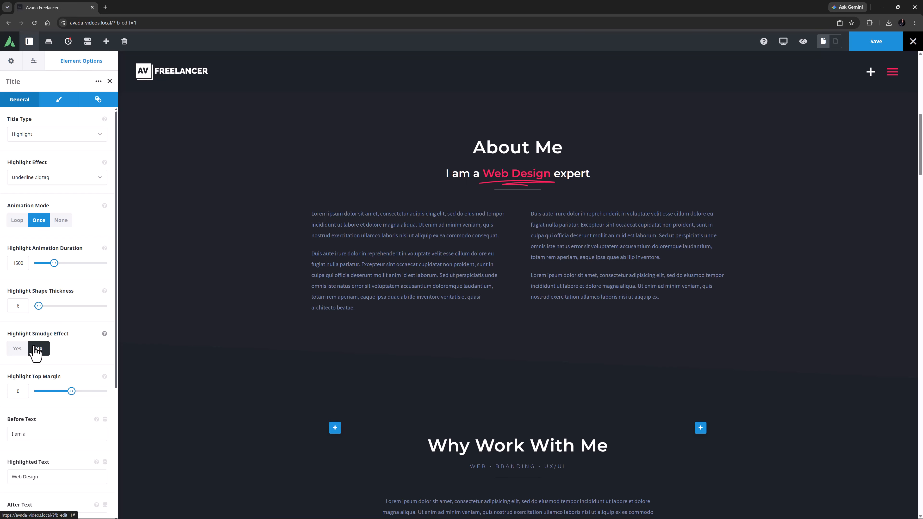
pyautogui.moveTo(22, 391); pyautogui.dragTo(9, 394)
pyautogui.write('15')
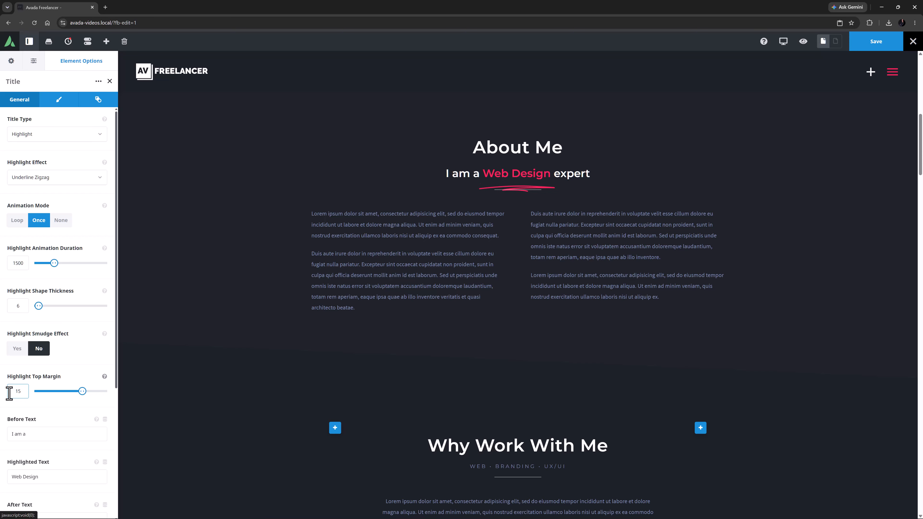
# Delete the separator below the highlighted title and increase the bottom margin of the About Me heading column
pyautogui.click(547, 198)
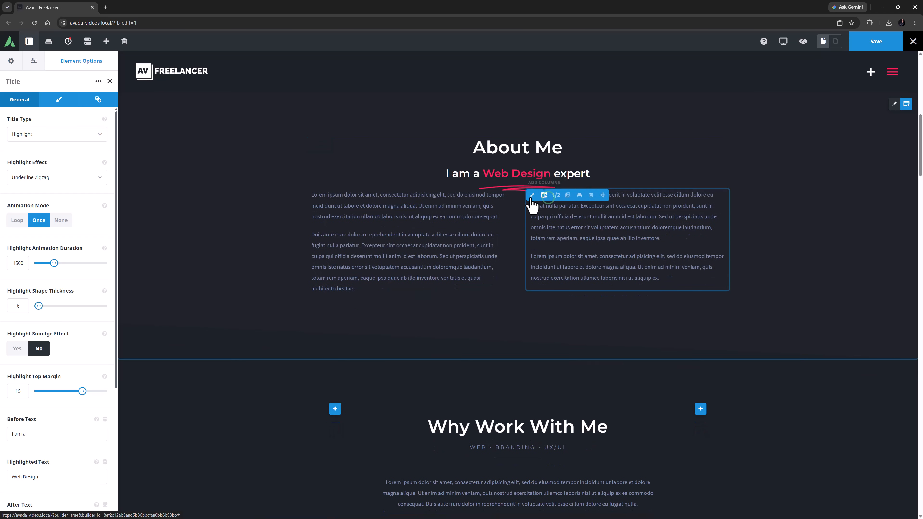
pyautogui.click(324, 143)
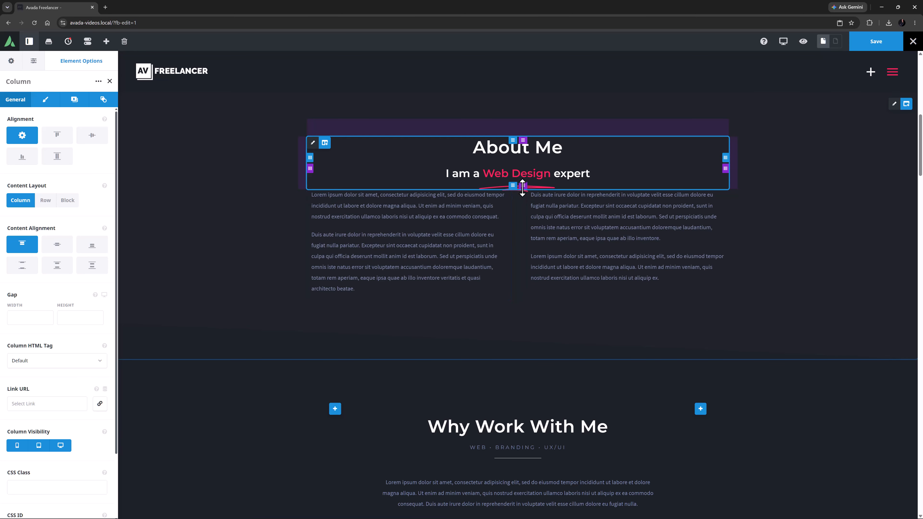
pyautogui.moveTo(522, 186); pyautogui.dragTo(519, 208)
# Reopen the highlighted title's options and set its highlight shape color to the global Color 4
pyautogui.click(493, 187)
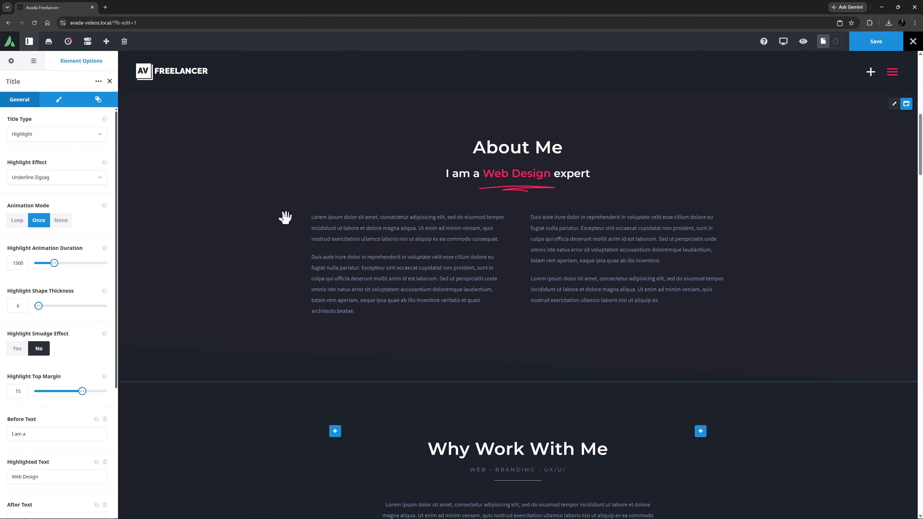
pyautogui.click(56, 103)
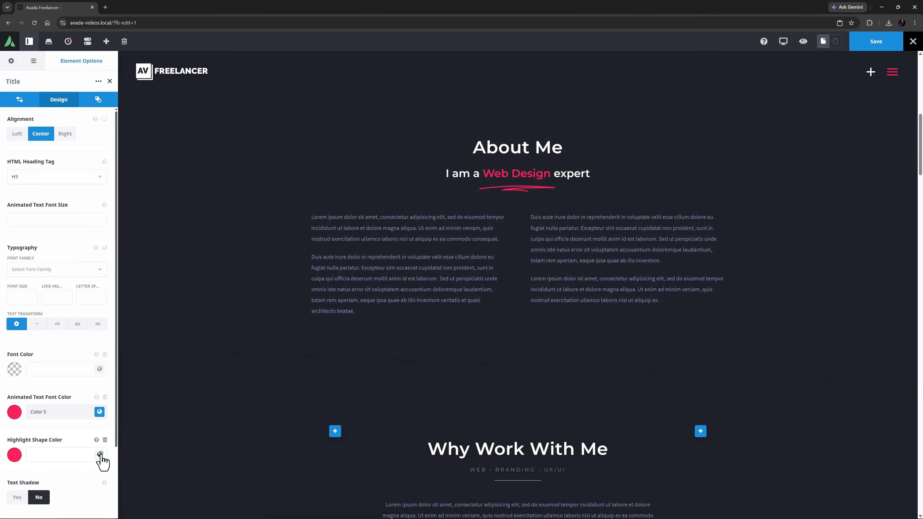
pyautogui.click(100, 453)
pyautogui.click(47, 483)
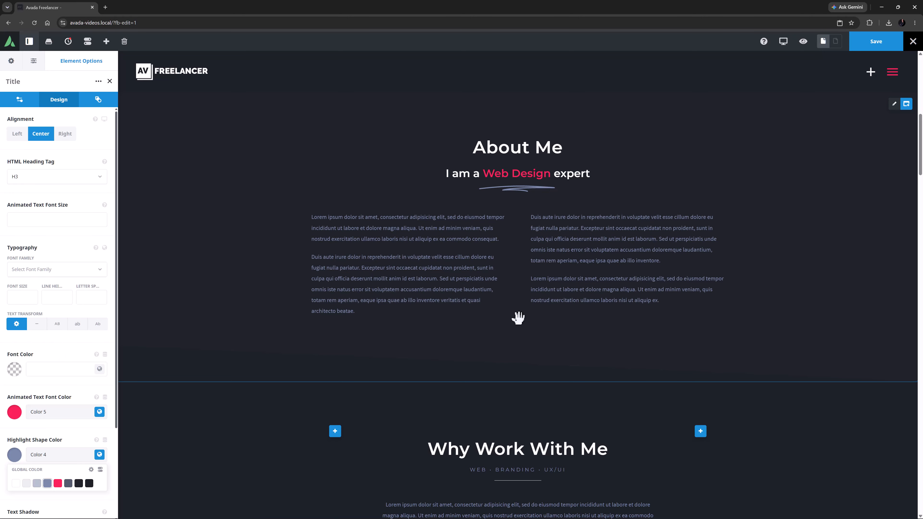
pyautogui.scroll(10, 517, 318)
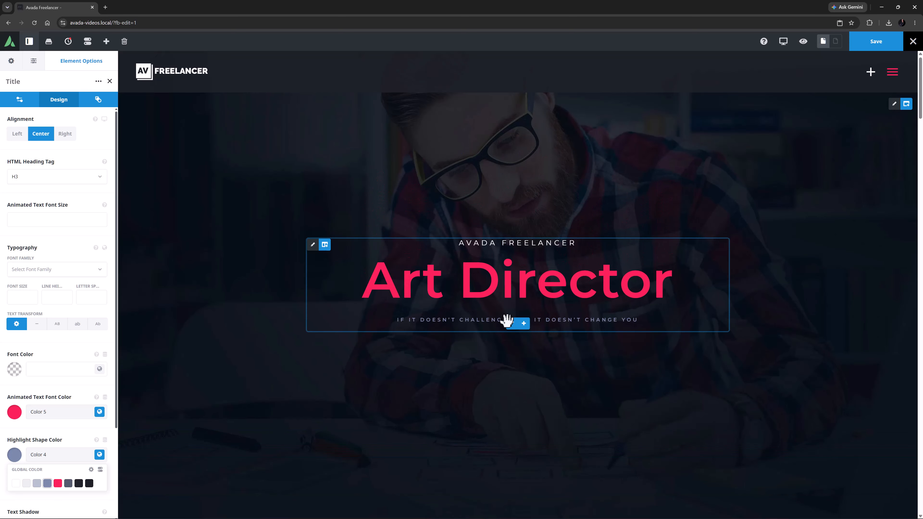
# Open the Art Director title's options and set its title type to Scroll Reveal
pyautogui.click(513, 295)
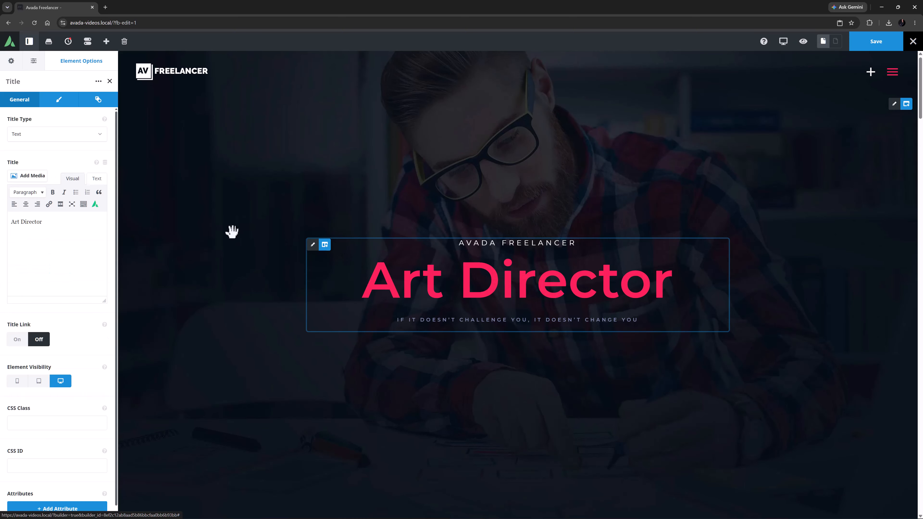
pyautogui.click(77, 136)
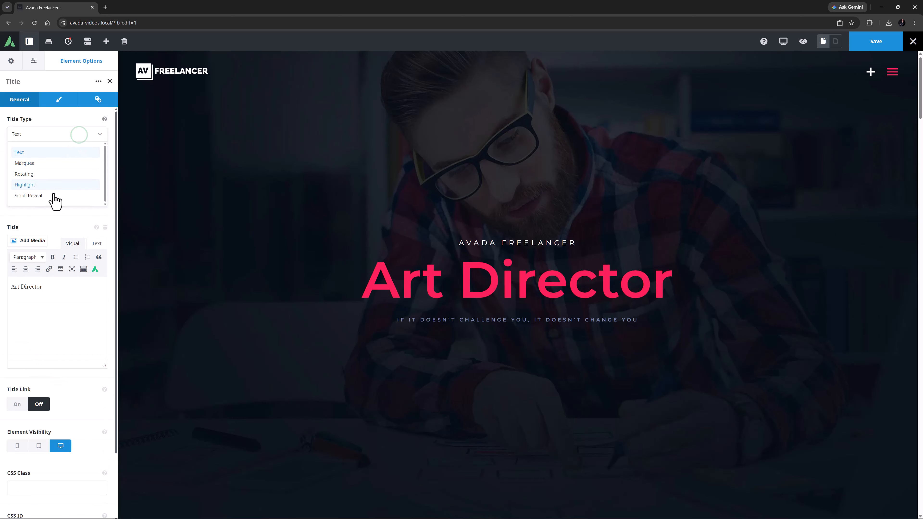
pyautogui.click(53, 196)
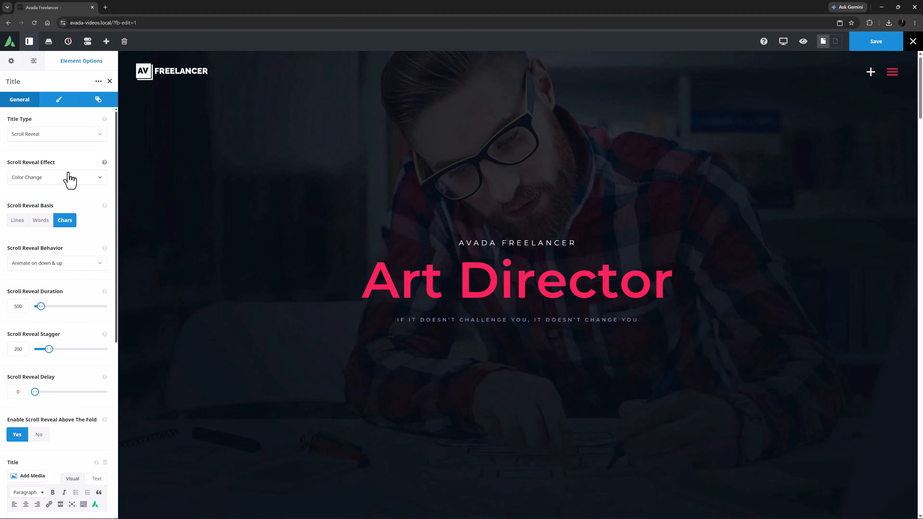
# Review the available scroll reveal effects and scroll reveal behaviors for the Art Director title, keeping Color Change and Animate on down & up
pyautogui.click(70, 178)
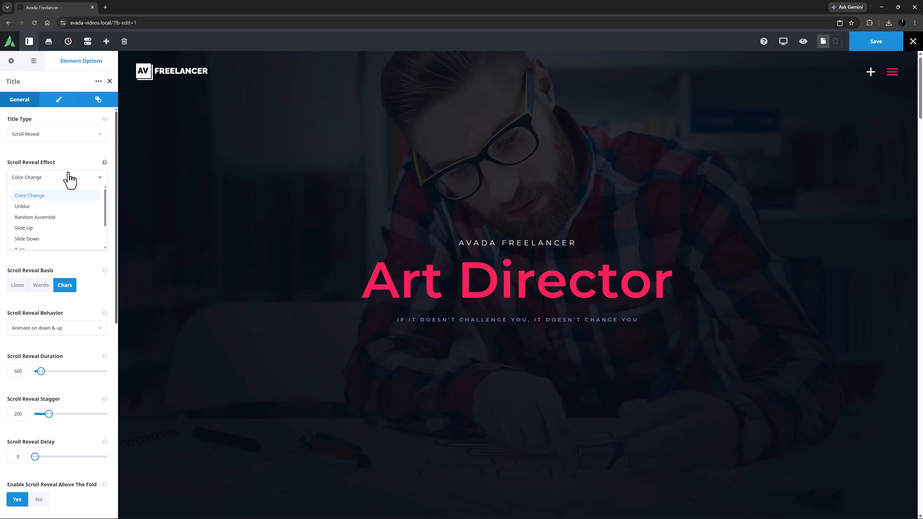
pyautogui.scroll(-2, 66, 214)
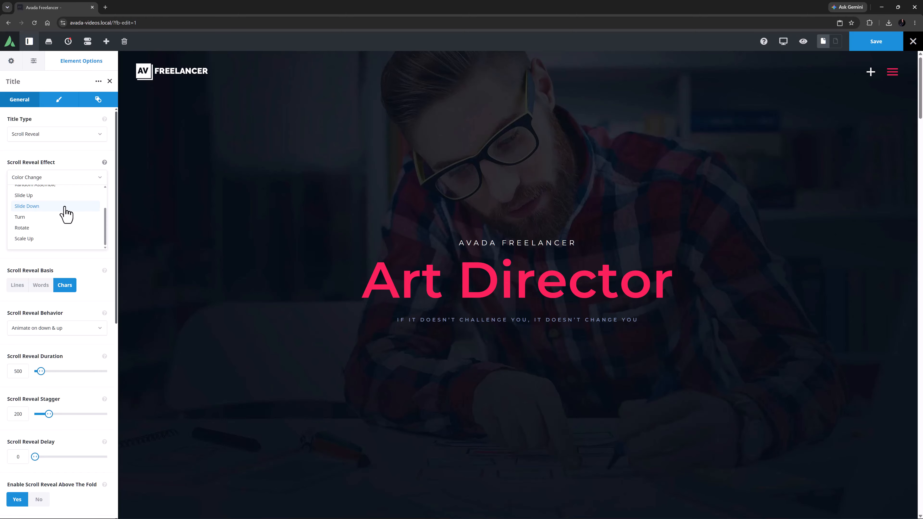
pyautogui.click(67, 177)
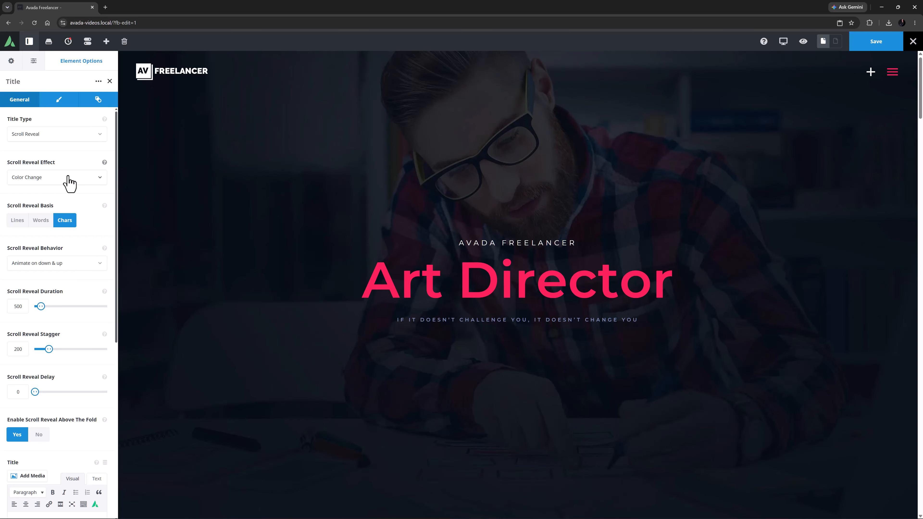
pyautogui.click(61, 265)
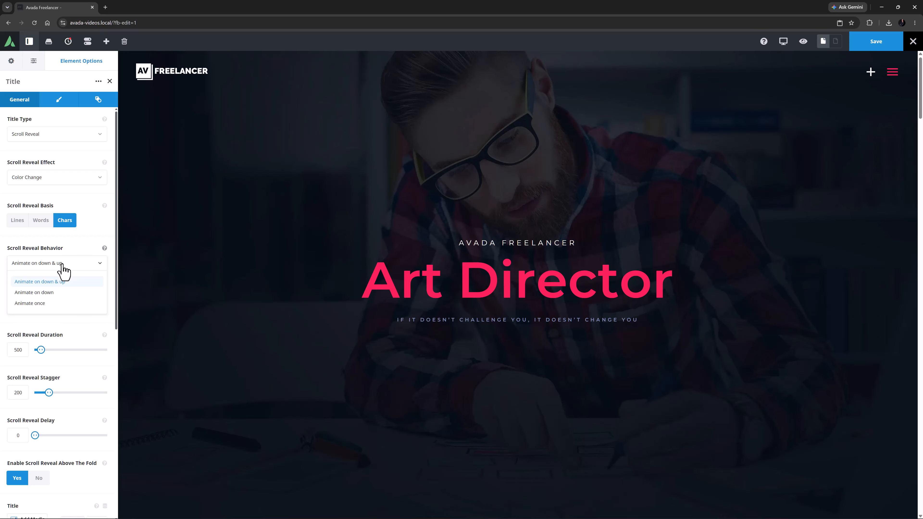
pyautogui.click(62, 265)
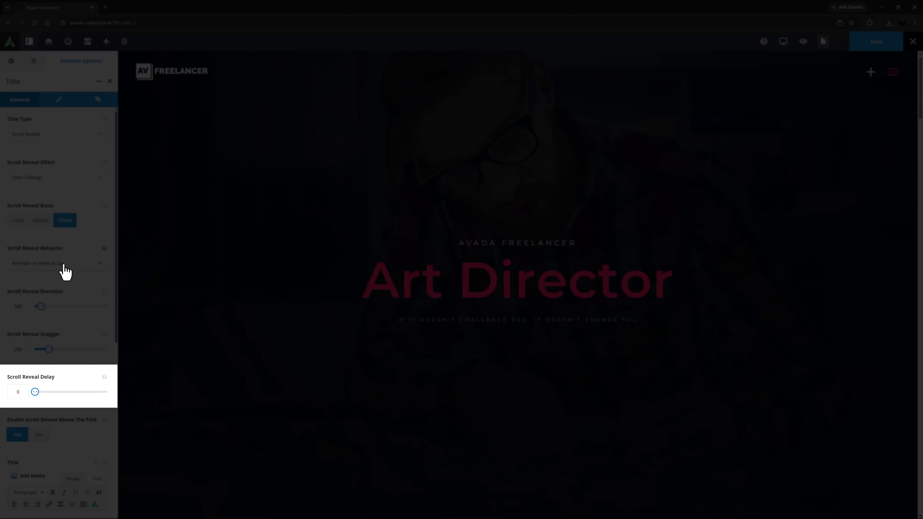
# Examine in preview how the Art Director title's different scroll reveal effects play between the hero and About Me sections
pyautogui.scroll(-3, 65, 271)
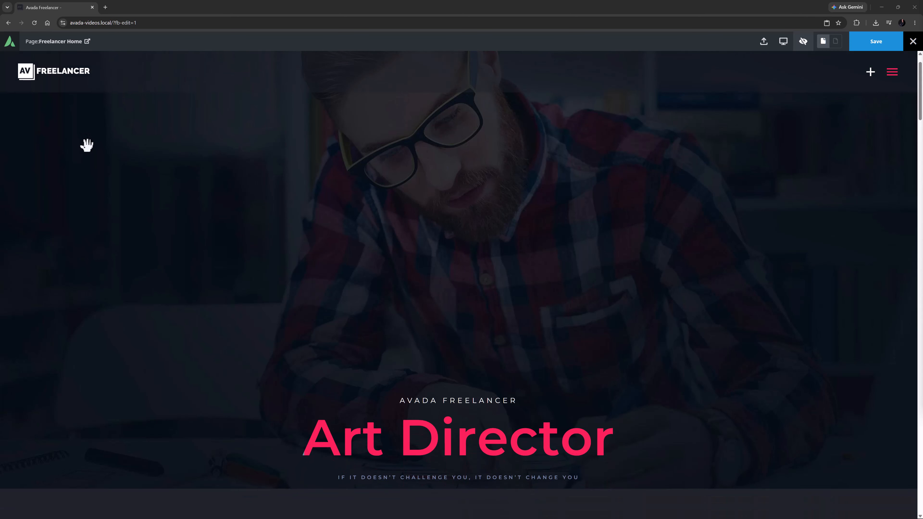
pyautogui.scroll(5, 91, 156)
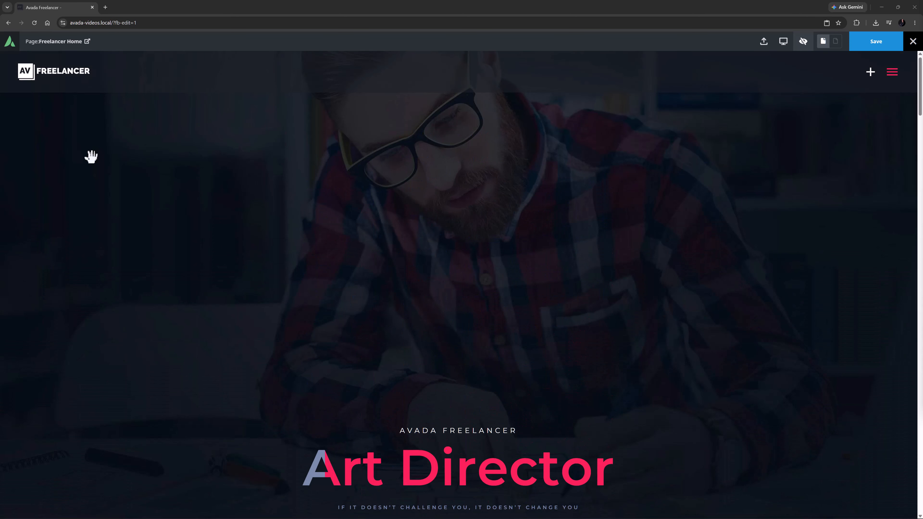
pyautogui.scroll(-5, 84, 140)
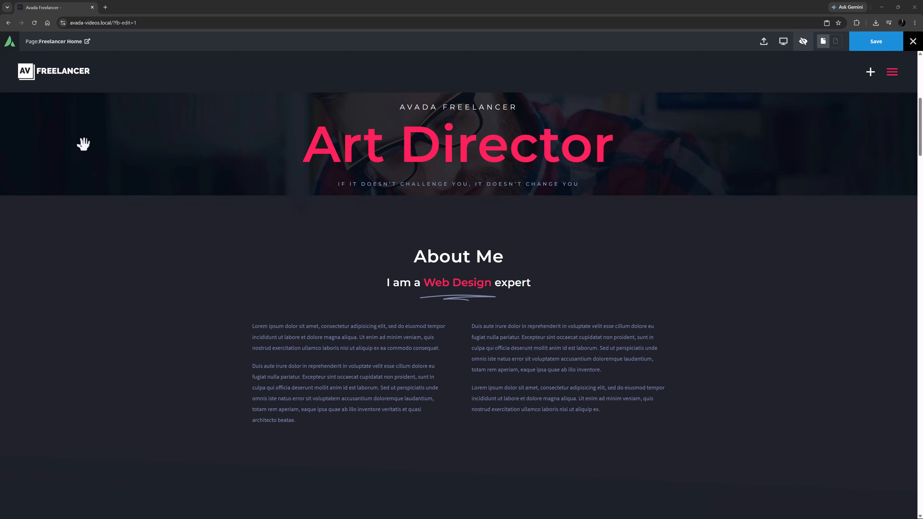
pyautogui.scroll(5, 84, 144)
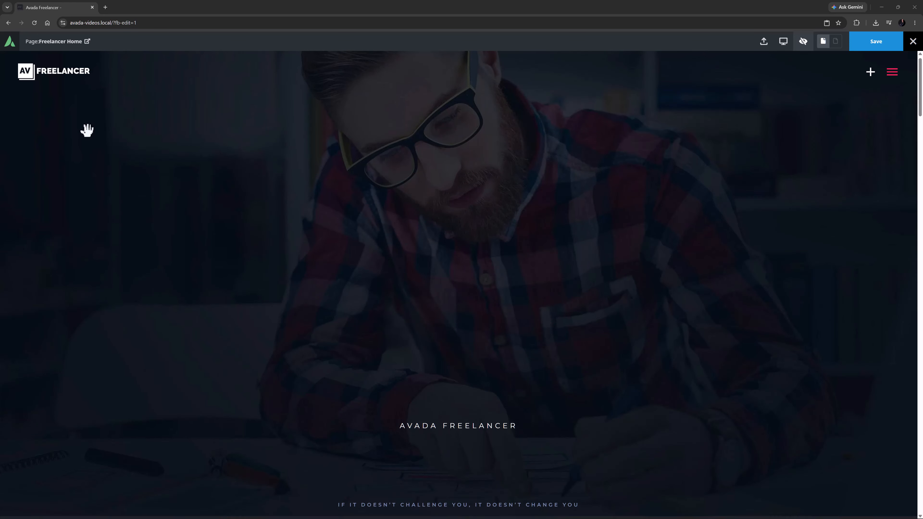
pyautogui.scroll(-7, 86, 141)
pyautogui.scroll(5, 87, 142)
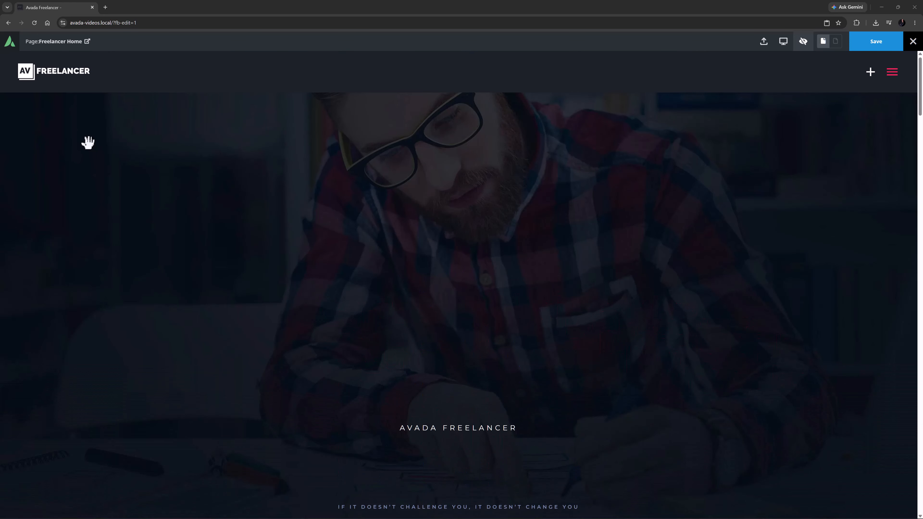
pyautogui.scroll(-5, 114, 131)
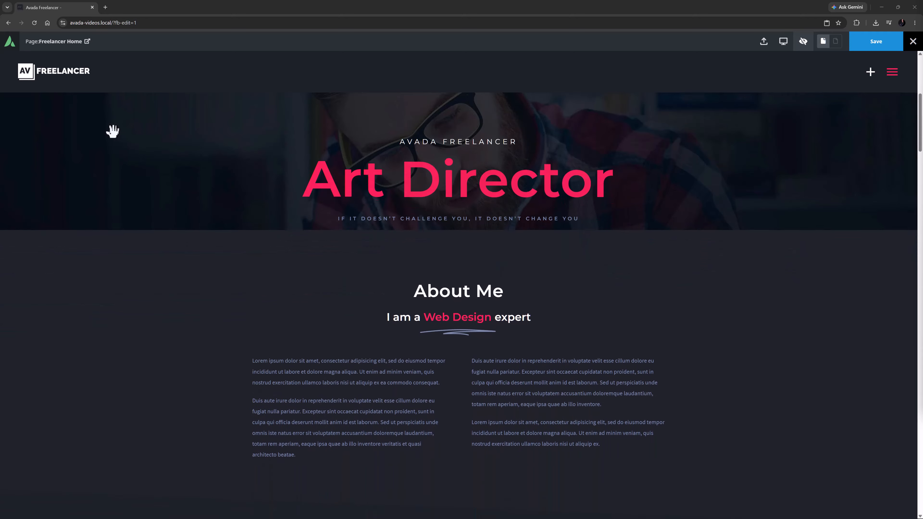
pyautogui.scroll(5, 112, 132)
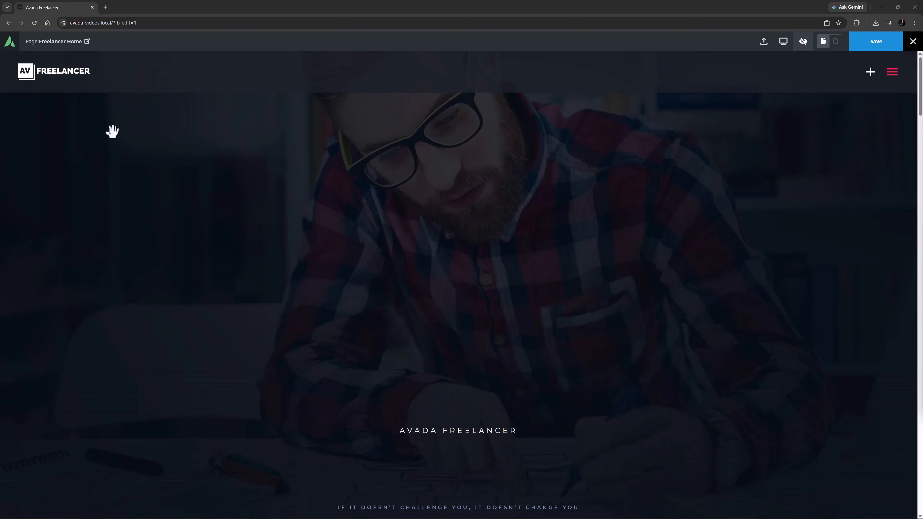
pyautogui.scroll(-5, 105, 151)
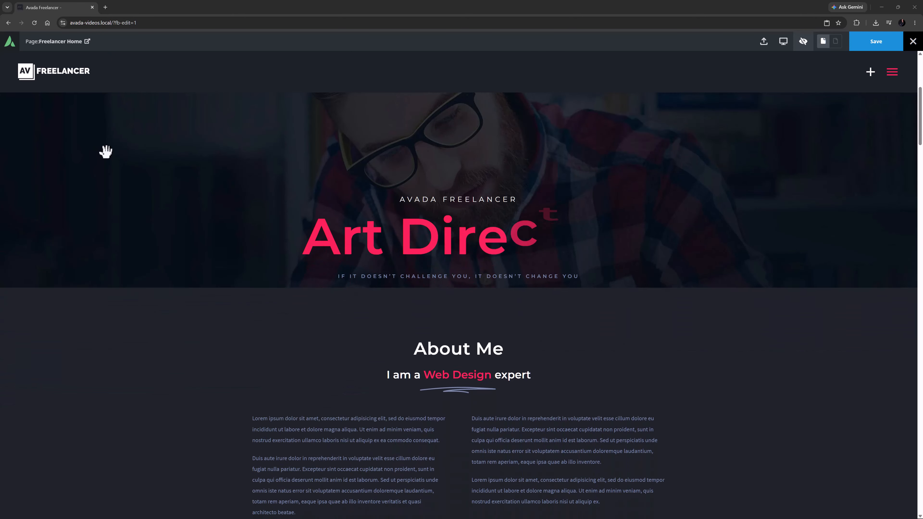
pyautogui.scroll(5, 102, 149)
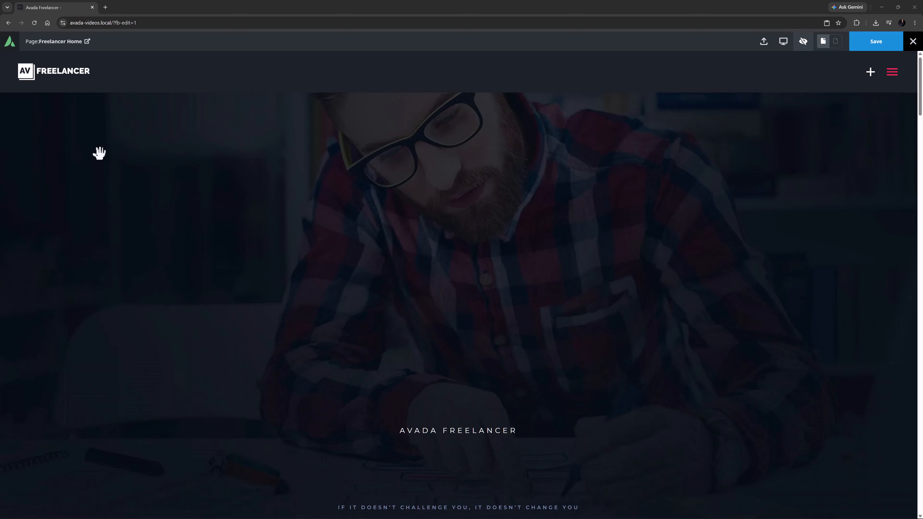
pyautogui.scroll(-5, 90, 113)
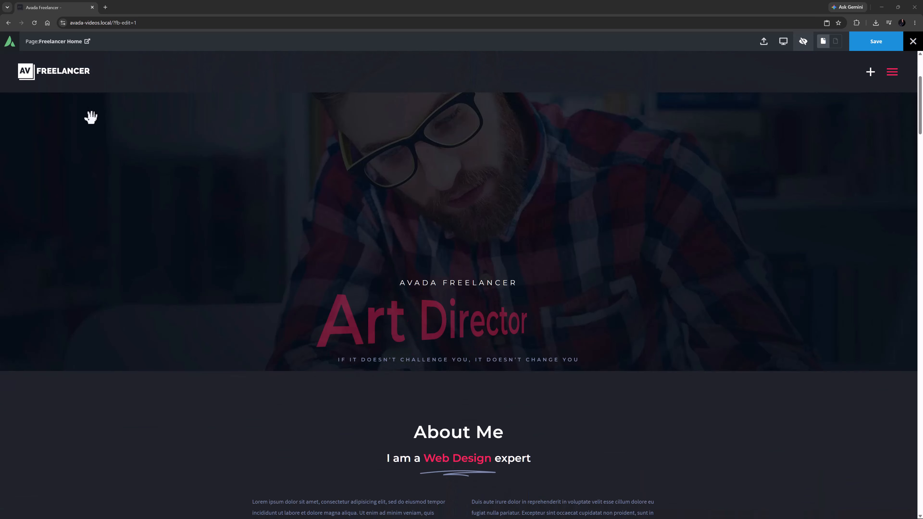
pyautogui.scroll(5, 89, 121)
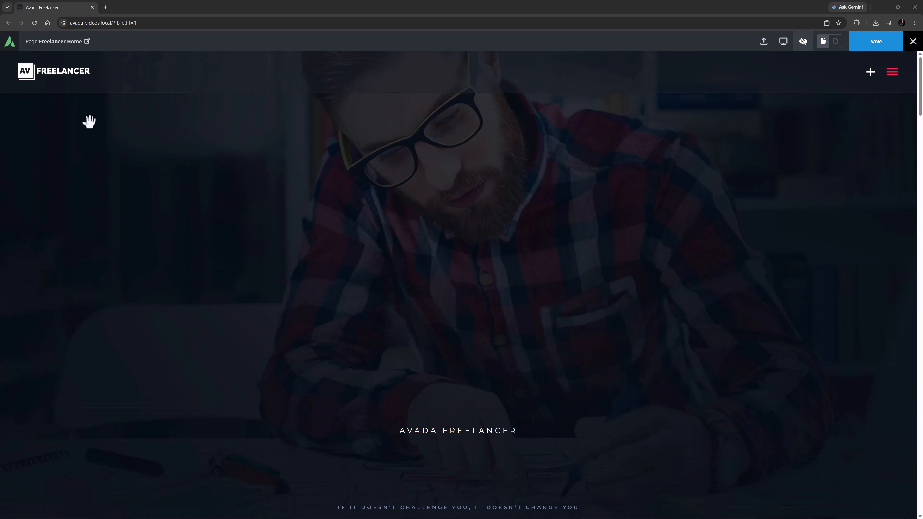
pyautogui.scroll(-5, 113, 166)
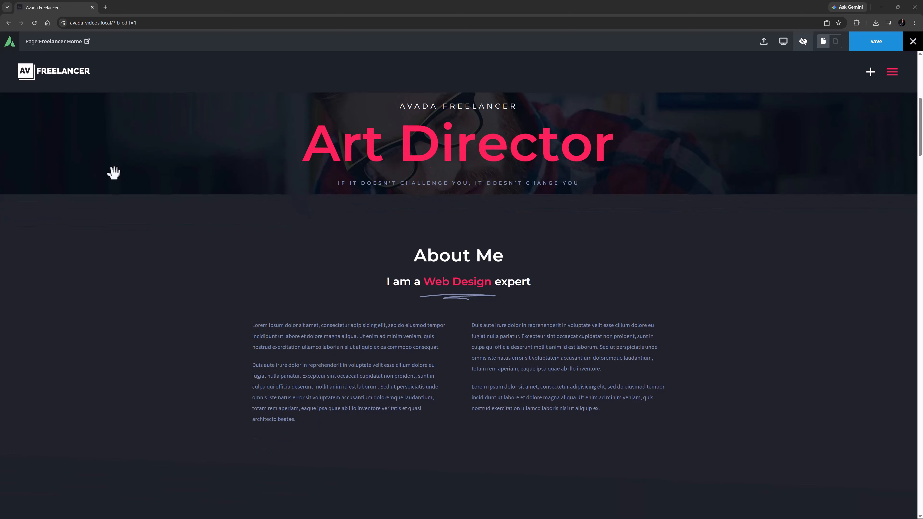
pyautogui.scroll(5, 113, 170)
pyautogui.scroll(-5, 96, 129)
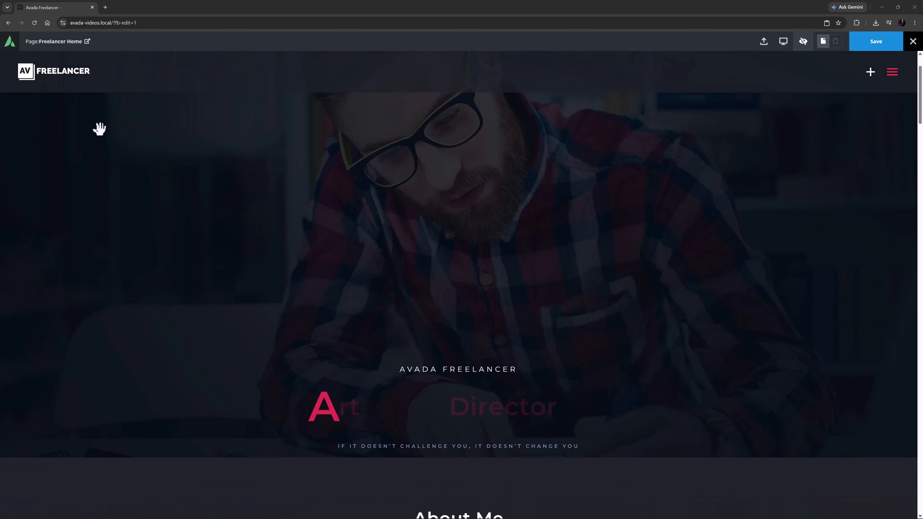
pyautogui.scroll(5, 93, 135)
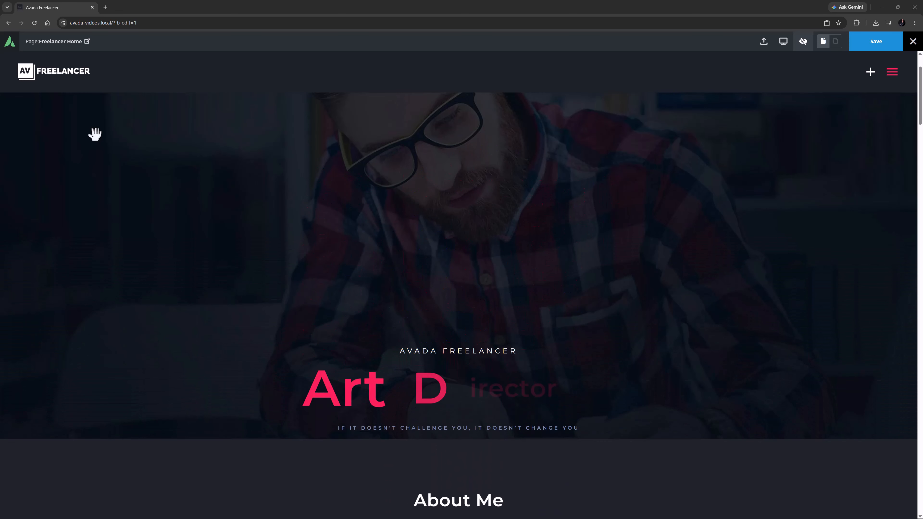
pyautogui.scroll(-5, 91, 158)
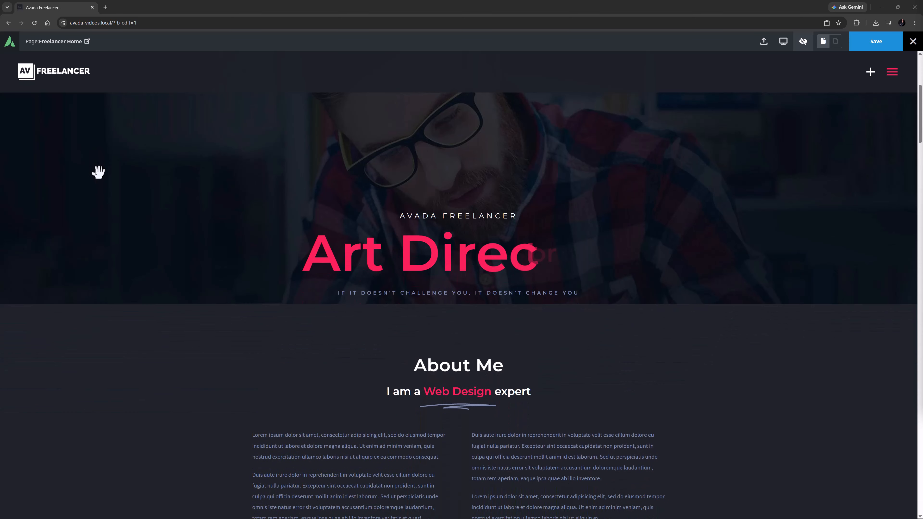